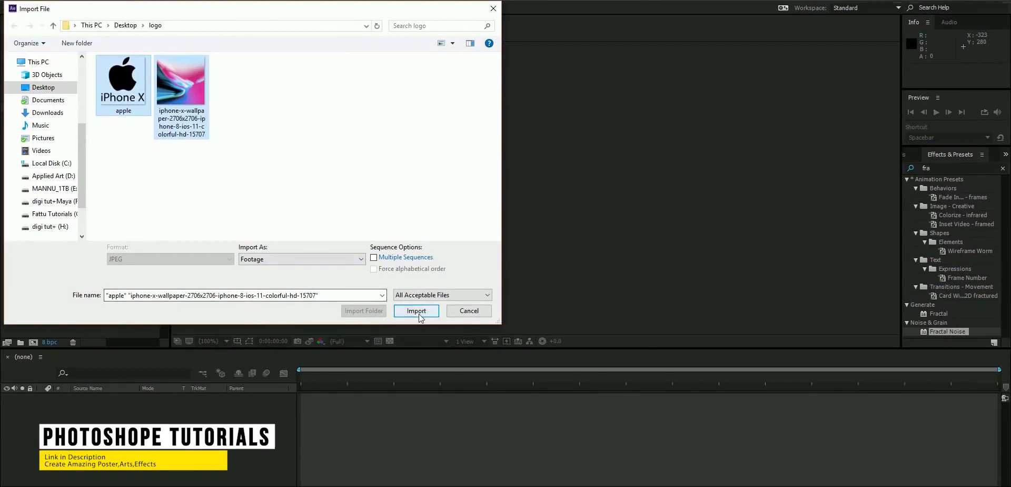
Import the apple logo and iPhone X wallpaper images, and create a composition from apple.png.
{"action": "left_click", "coordinate": [419, 314]}
{"action": "left_click", "coordinate": [105, 230]}
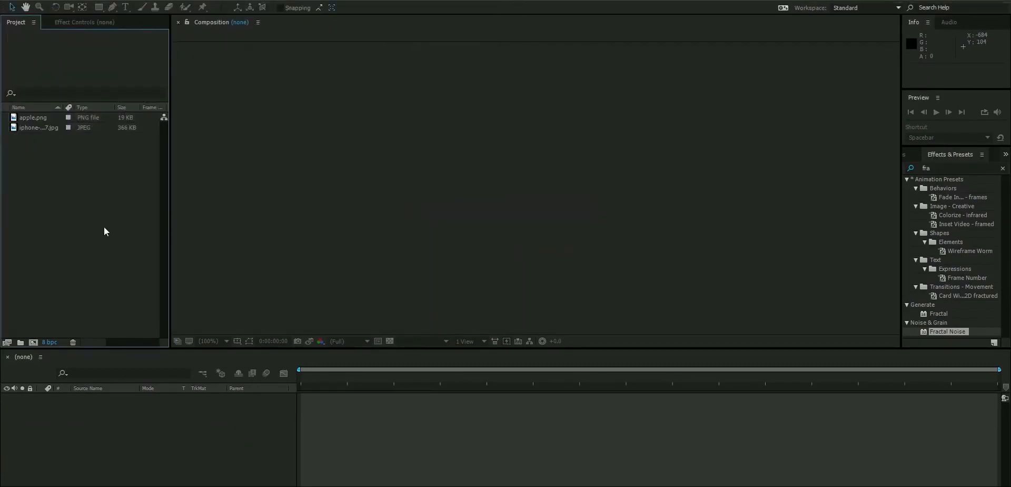
{"action": "left_click", "coordinate": [32, 118]}
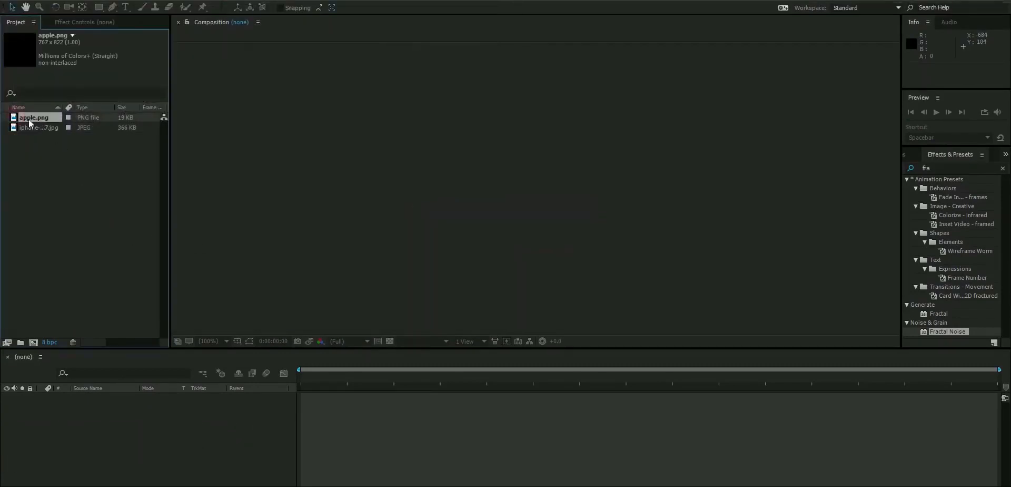
{"action": "left_click_drag", "start_coordinate": [28, 119], "coordinate": [133, 422]}
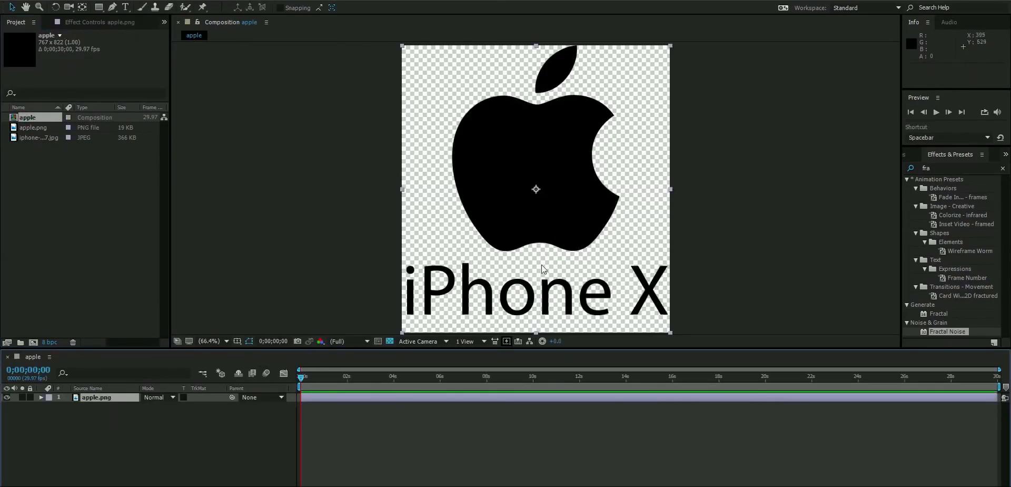
Add the wallpaper image beneath apple.png and set its track matte to Alpha Matte "apple.png".
{"action": "left_click", "coordinate": [32, 138]}
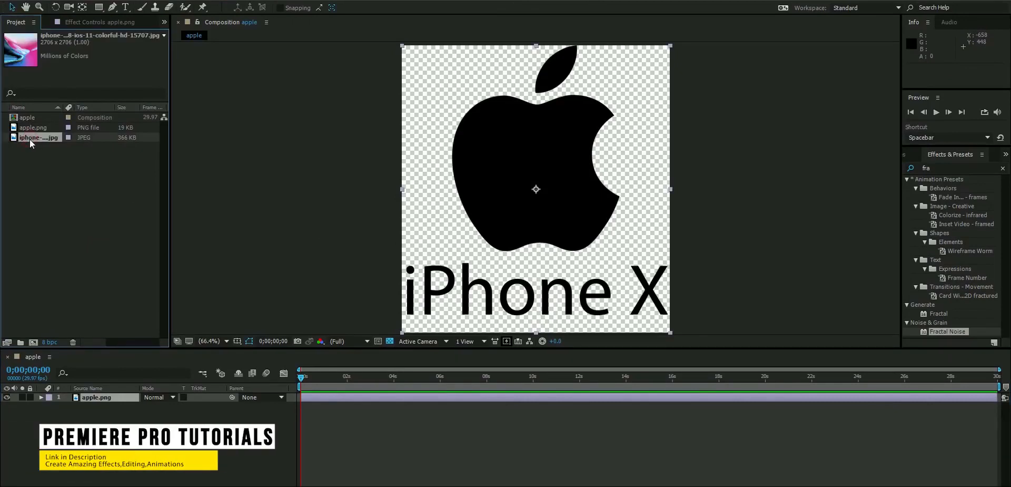
{"action": "left_click_drag", "start_coordinate": [29, 139], "coordinate": [126, 420]}
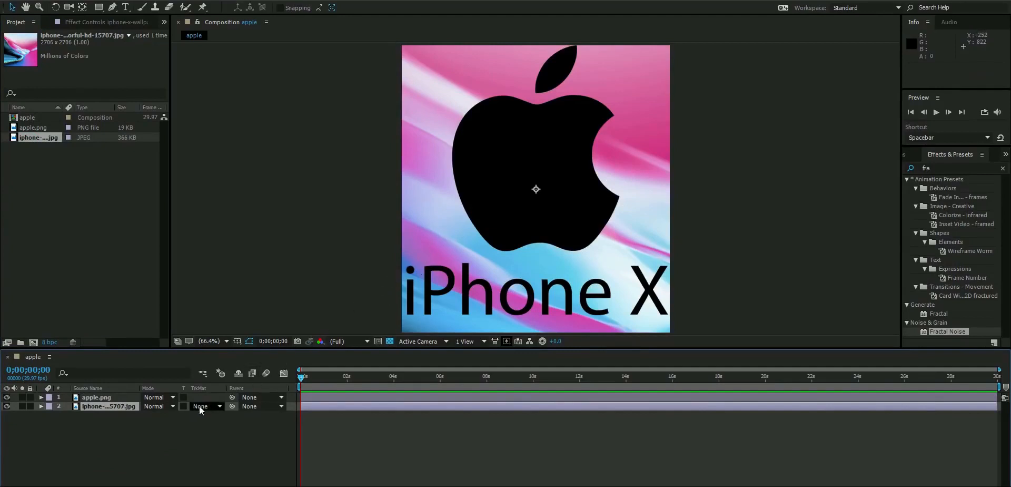
{"action": "left_click", "coordinate": [218, 406]}
{"action": "left_click", "coordinate": [252, 433]}
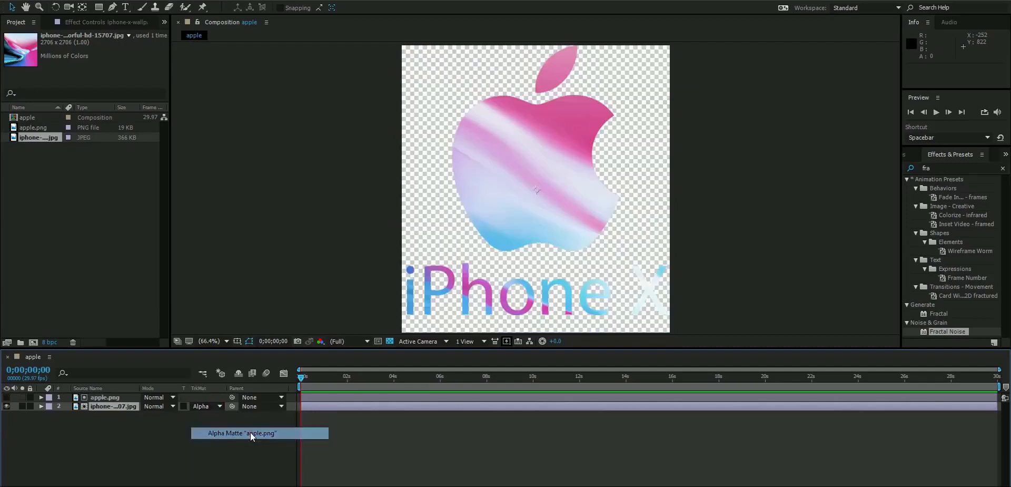
Scale the wallpaper layer down to about 34% so it just covers the logo composition.
{"action": "scroll", "coordinate": [410, 230], "scroll_direction": "down", "scroll_amount": 5}
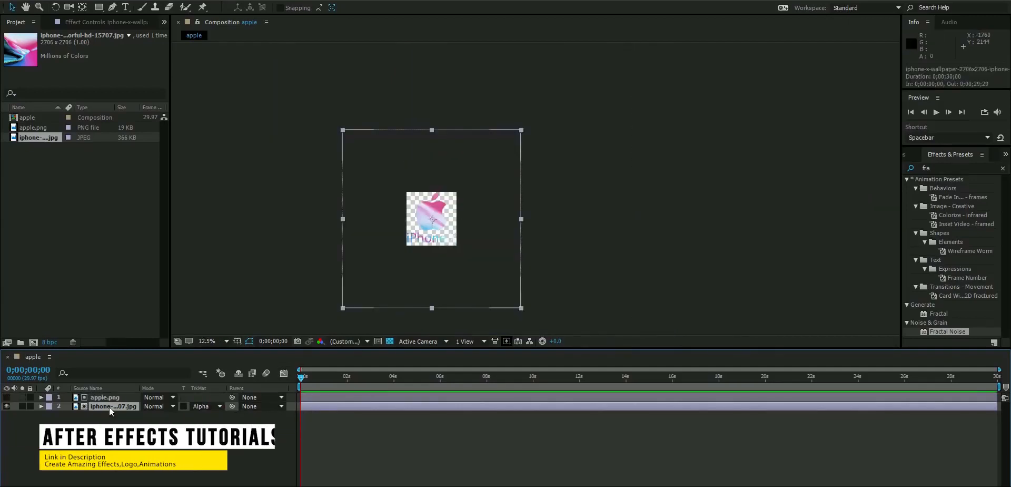
{"action": "left_click_drag", "start_coordinate": [520, 131], "coordinate": [472, 188]}
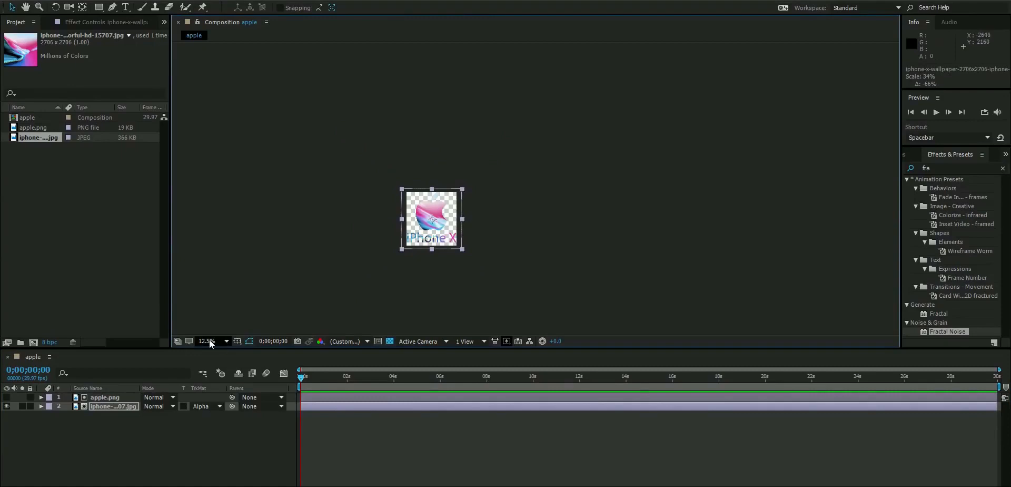
{"action": "left_click", "coordinate": [226, 341]}
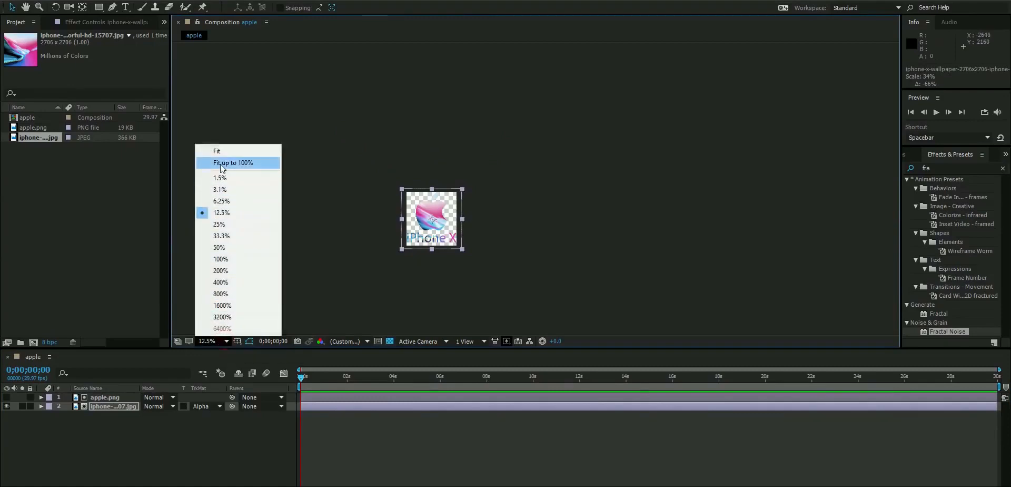
{"action": "left_click", "coordinate": [260, 163]}
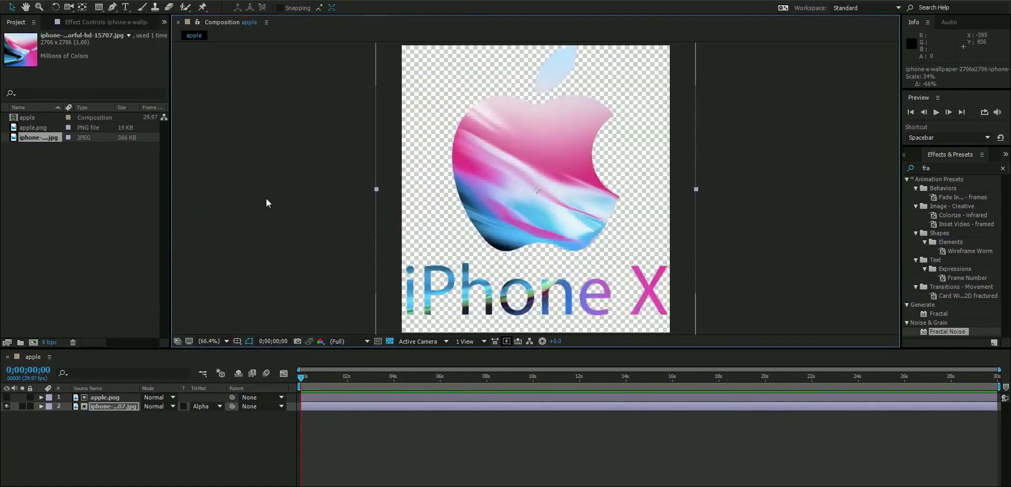
Create a 1920 x 1080 composition named Logo Animation at 29.97 fps.
{"action": "left_click", "coordinate": [95, 216]}
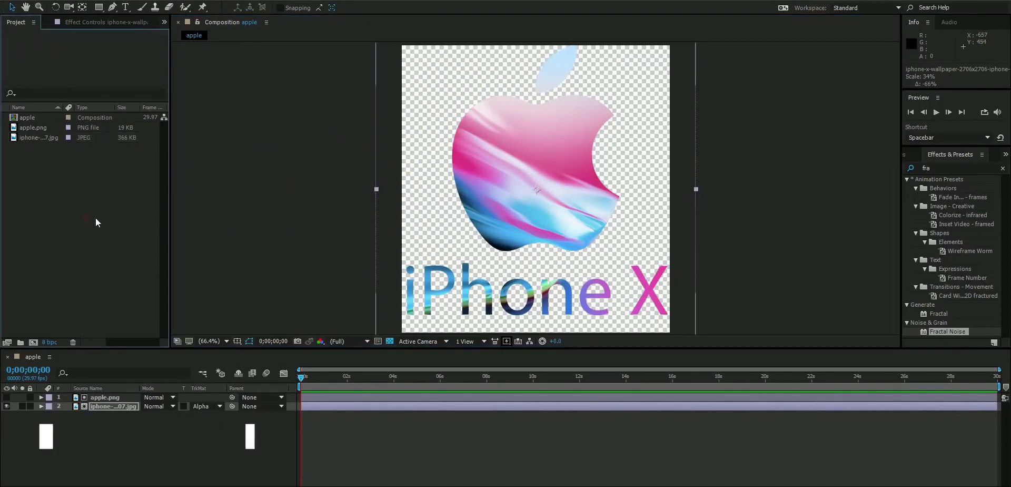
{"action": "right_click", "coordinate": [59, 219]}
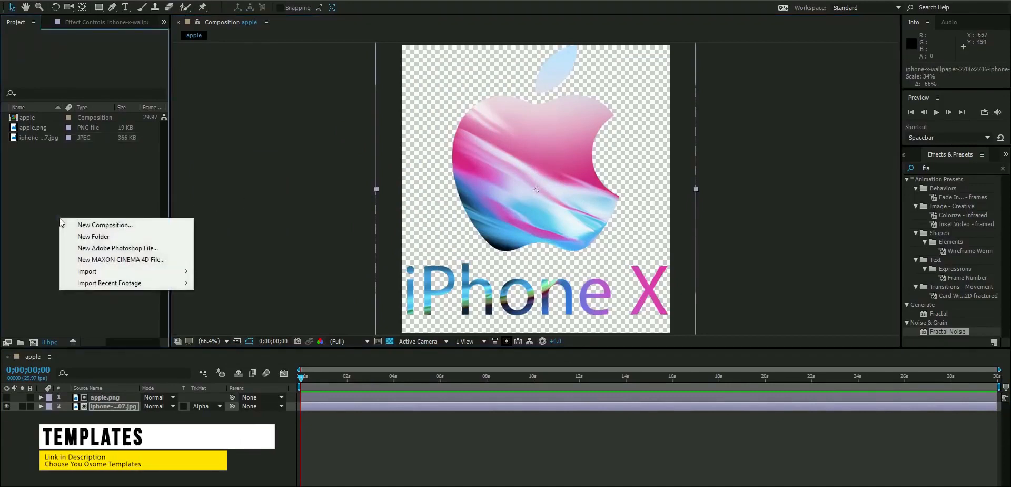
{"action": "left_click", "coordinate": [96, 226]}
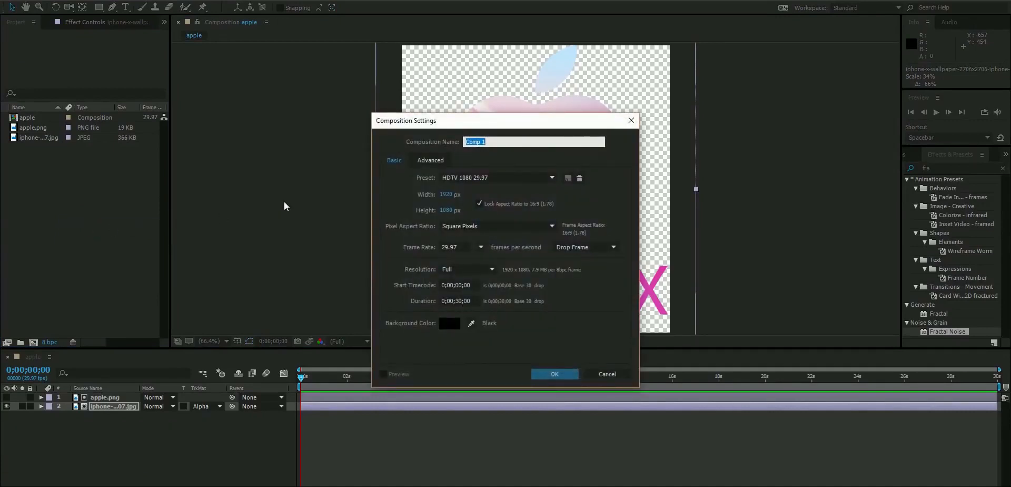
{"action": "left_click", "coordinate": [504, 143]}
{"action": "type", "text": "Logo Animation"}
{"action": "left_click", "coordinate": [550, 374]}
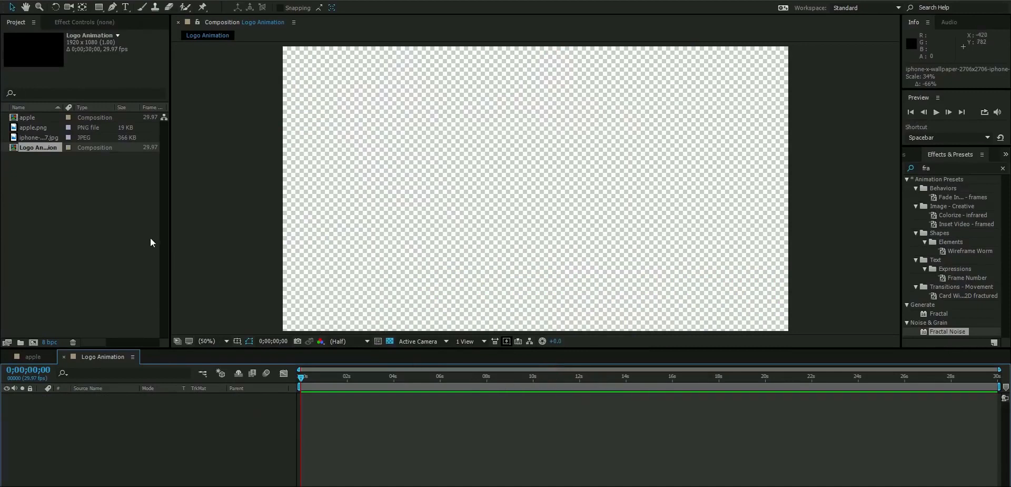
Place the apple composition in the Logo Animation timeline and turn off the transparency grid.
{"action": "left_click", "coordinate": [31, 117]}
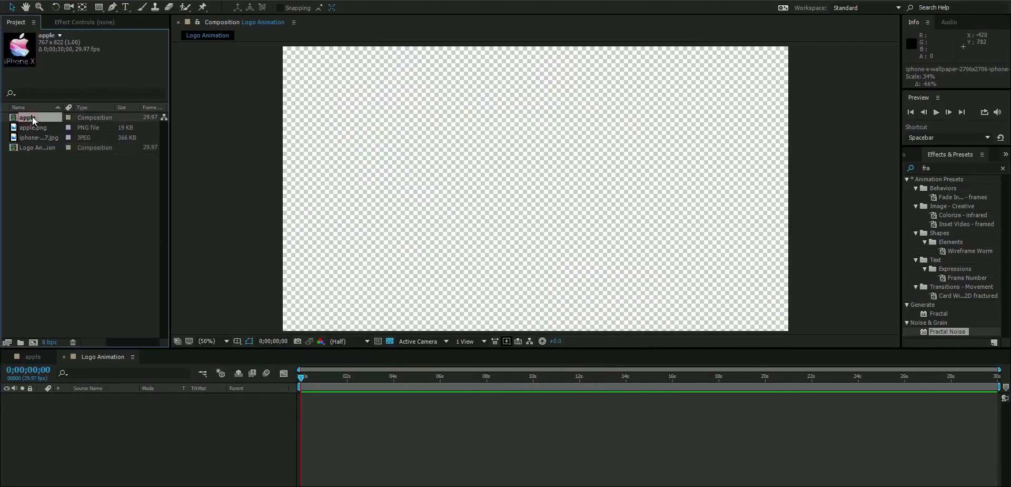
{"action": "left_click_drag", "start_coordinate": [33, 117], "coordinate": [128, 436]}
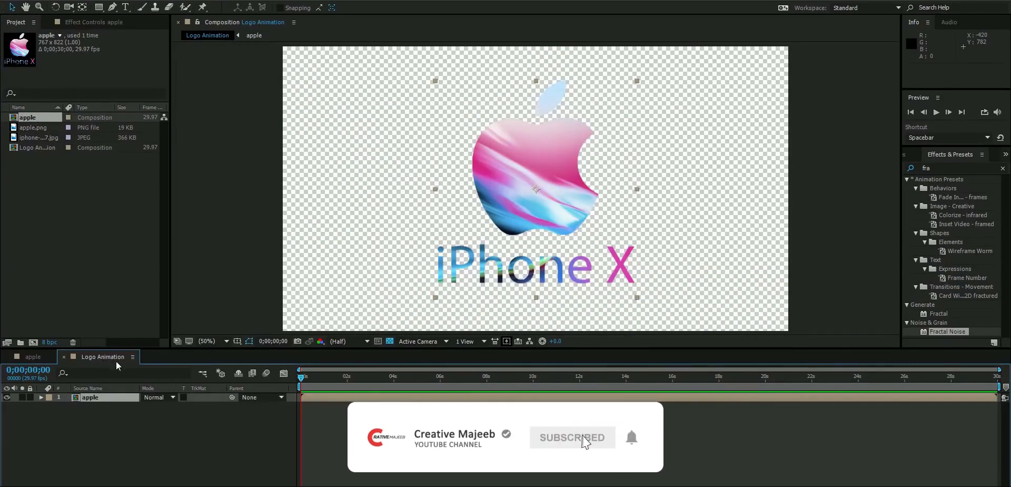
{"action": "left_click", "coordinate": [390, 341]}
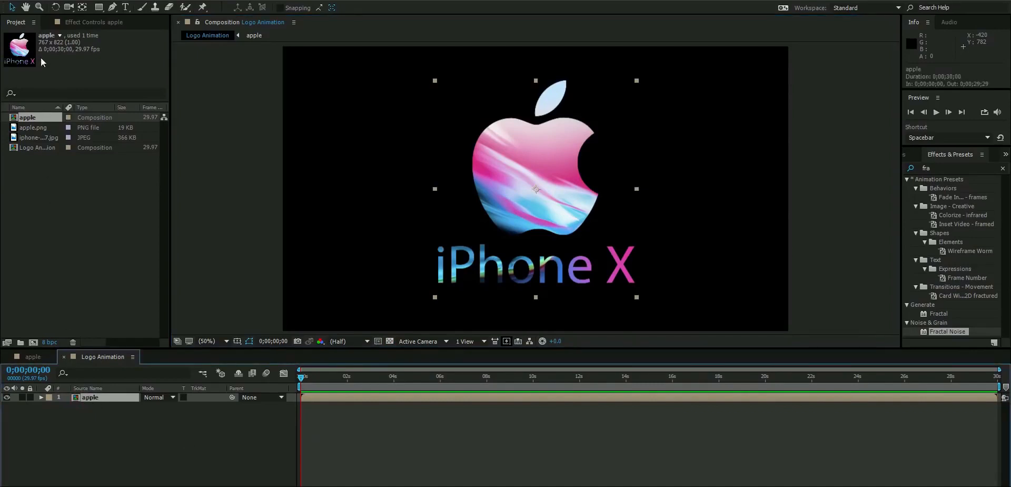
Duplicate the apple layer and rename the upper copy "apple new".
{"action": "left_click", "coordinate": [26, 3]}
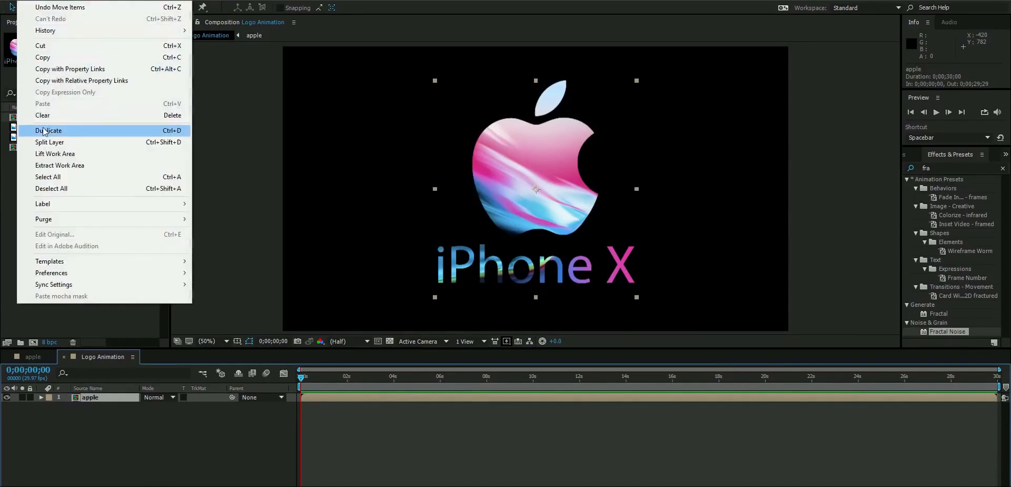
{"action": "left_click", "coordinate": [140, 132]}
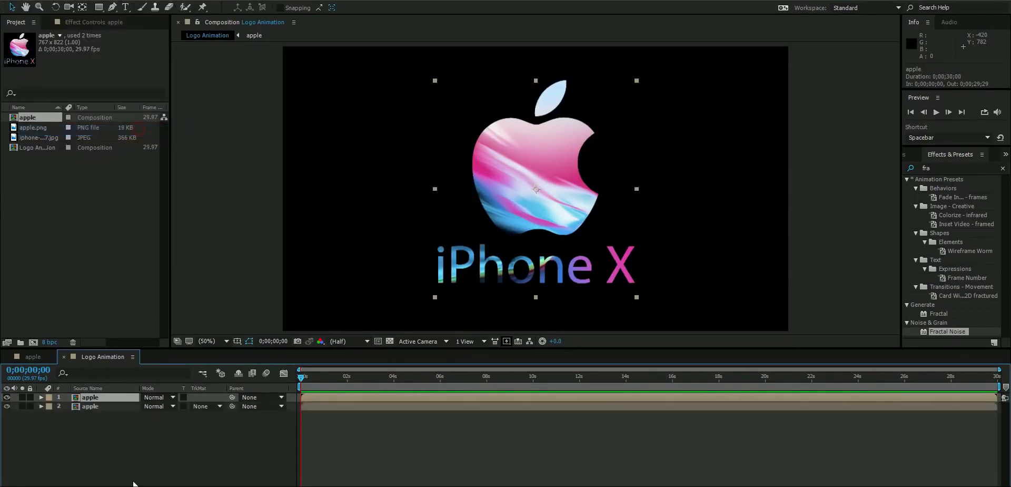
{"action": "right_click", "coordinate": [94, 399]}
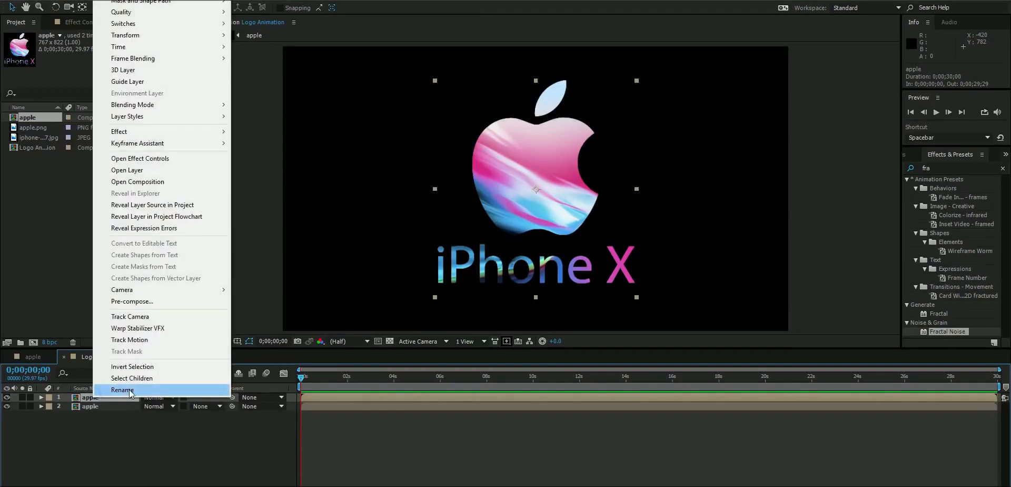
{"action": "left_click", "coordinate": [130, 393]}
{"action": "key", "text": "Right"}
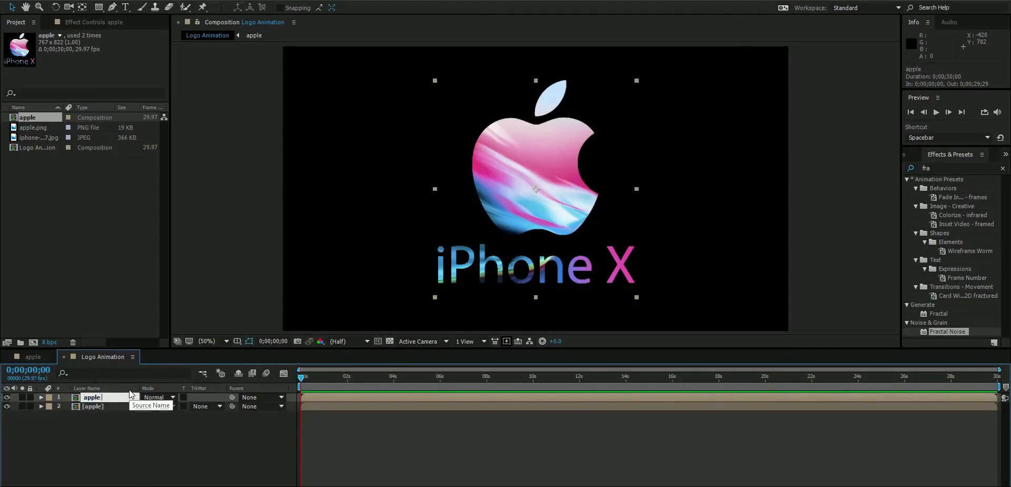
{"action": "type", "text": "new"}
{"action": "key", "text": "Return"}
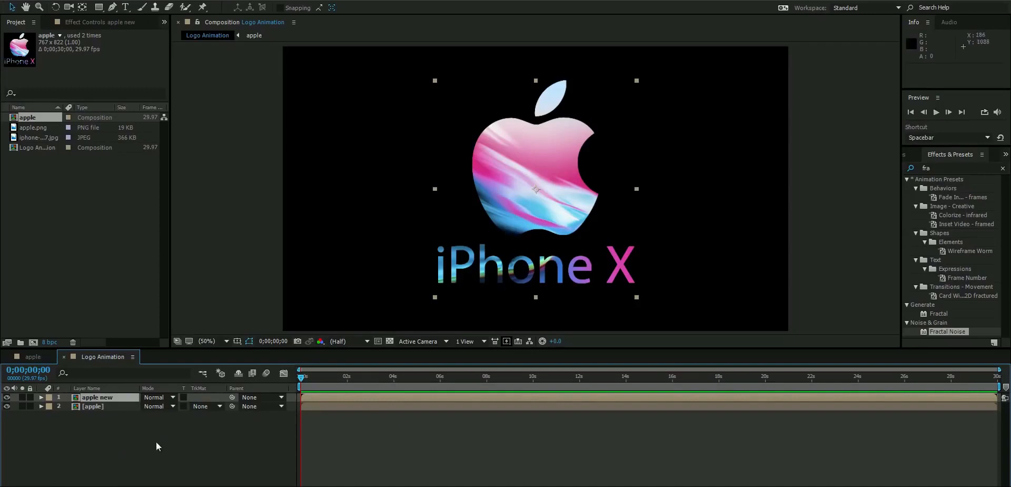
Create a 1920 x 1080 dark gray solid layer named Particle.
{"action": "right_click", "coordinate": [122, 454]}
{"action": "mouse_move", "coordinate": [185, 356]}
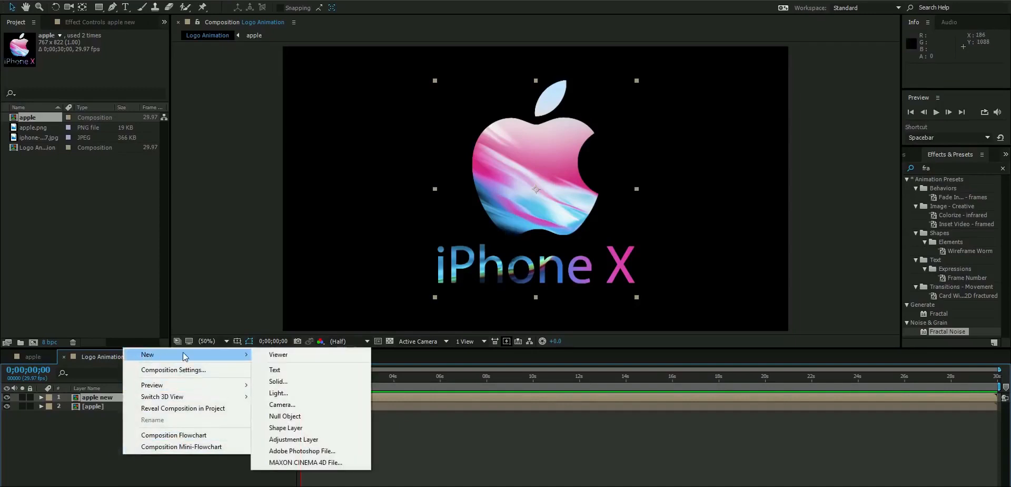
{"action": "left_click", "coordinate": [292, 381]}
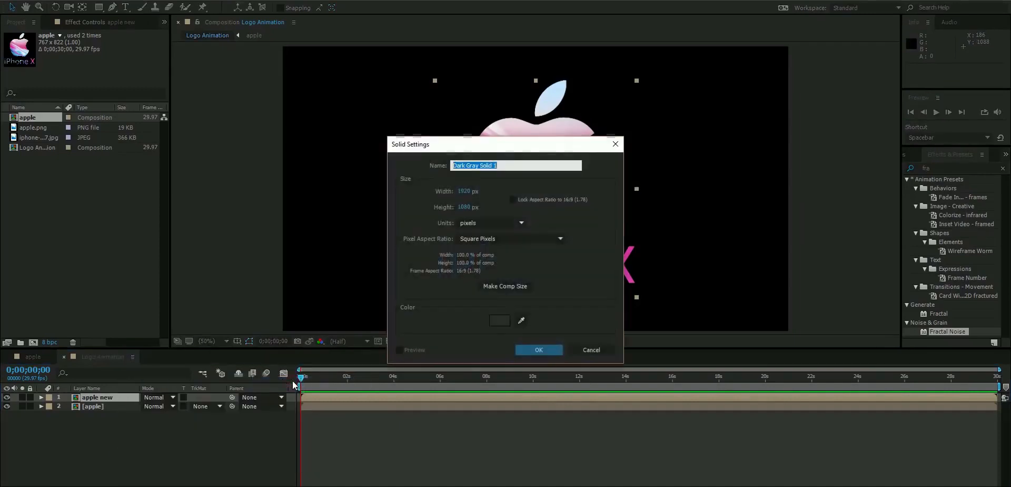
{"action": "type", "text": "Particle"}
{"action": "left_click", "coordinate": [535, 348]}
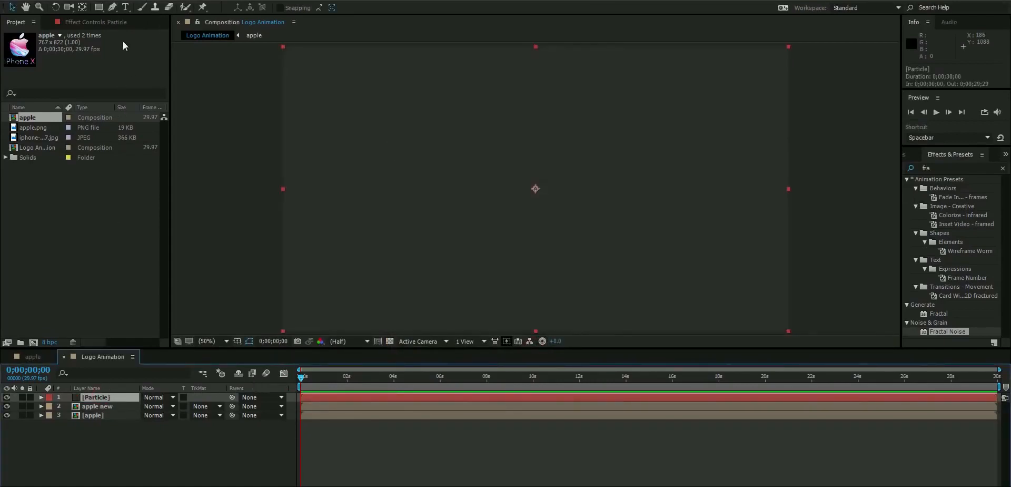
Apply the Trapcode Particular effect to the Particle solid.
{"action": "left_click", "coordinate": [116, 1]}
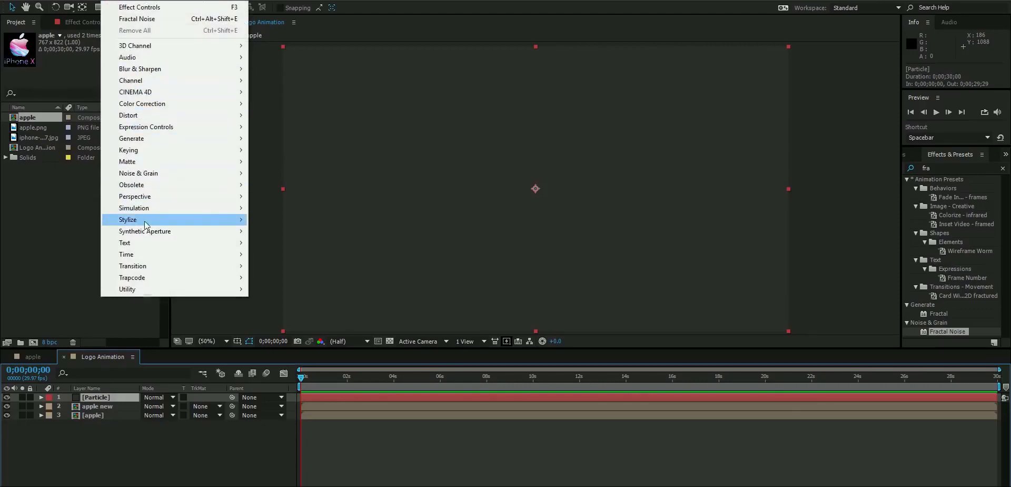
{"action": "mouse_move", "coordinate": [151, 280]}
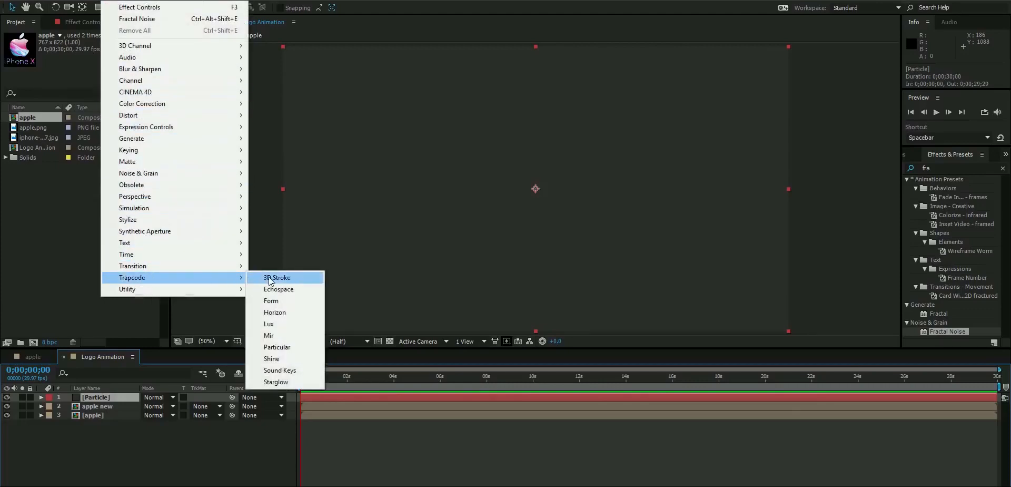
{"action": "left_click", "coordinate": [303, 347]}
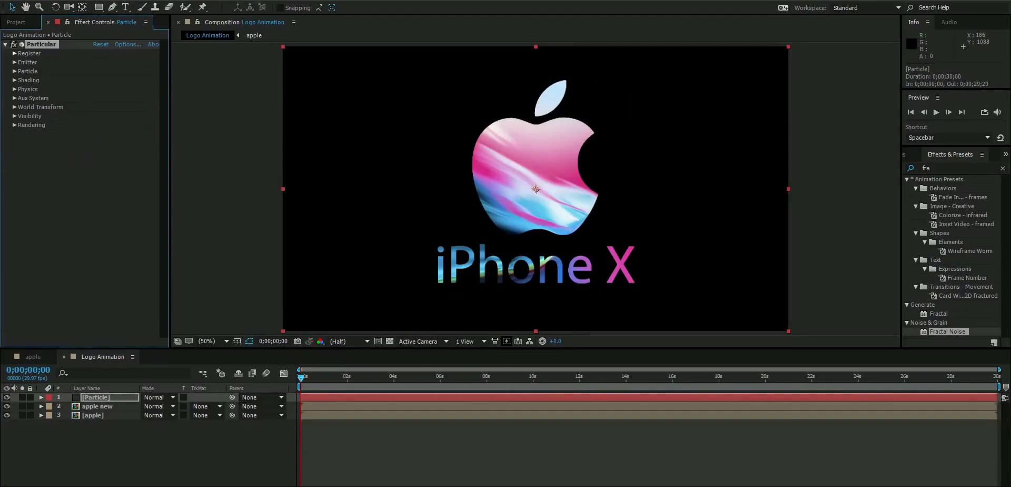
Turn the apple new and apple layers into 3D layers and hide both of them.
{"action": "key", "text": "F4"}
{"action": "left_click", "coordinate": [92, 415]}
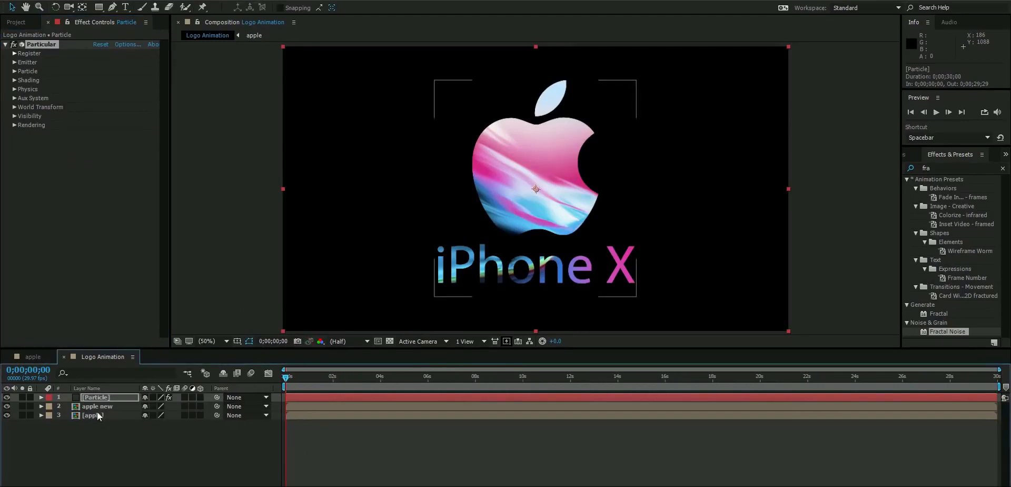
{"action": "left_click", "coordinate": [94, 407]}
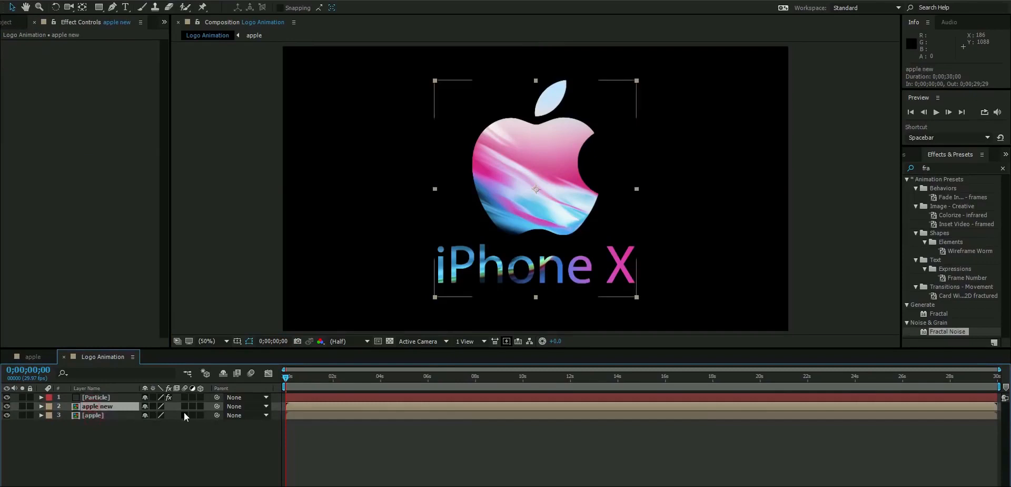
{"action": "left_click", "coordinate": [200, 406]}
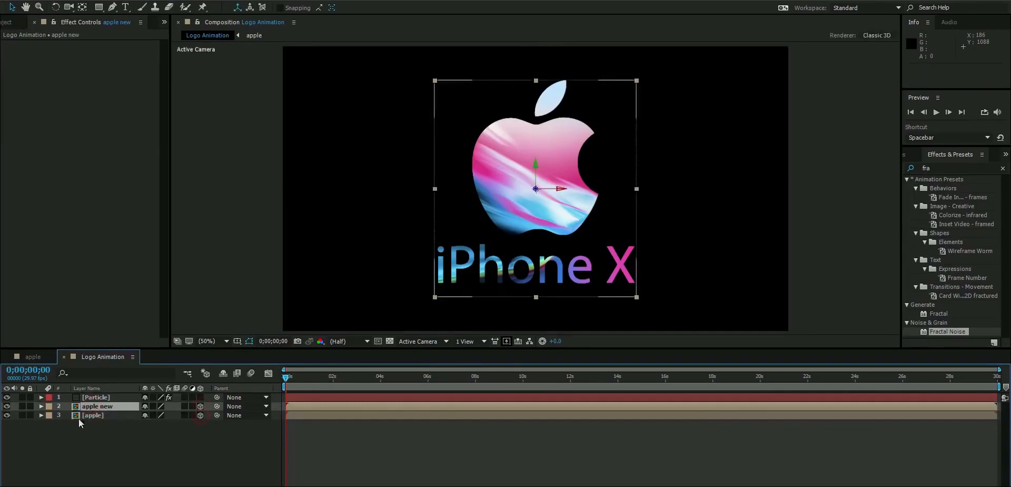
{"action": "left_click_drag", "start_coordinate": [7, 406], "coordinate": [6, 415]}
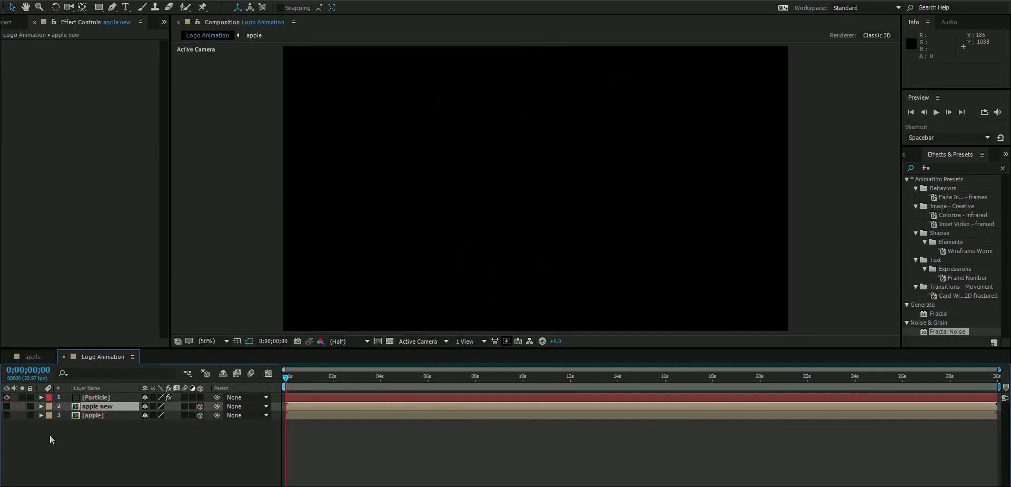
Set the Particle layer's Particular emitter type to Layer and choose apple new as the emitter layer.
{"action": "left_click", "coordinate": [94, 398]}
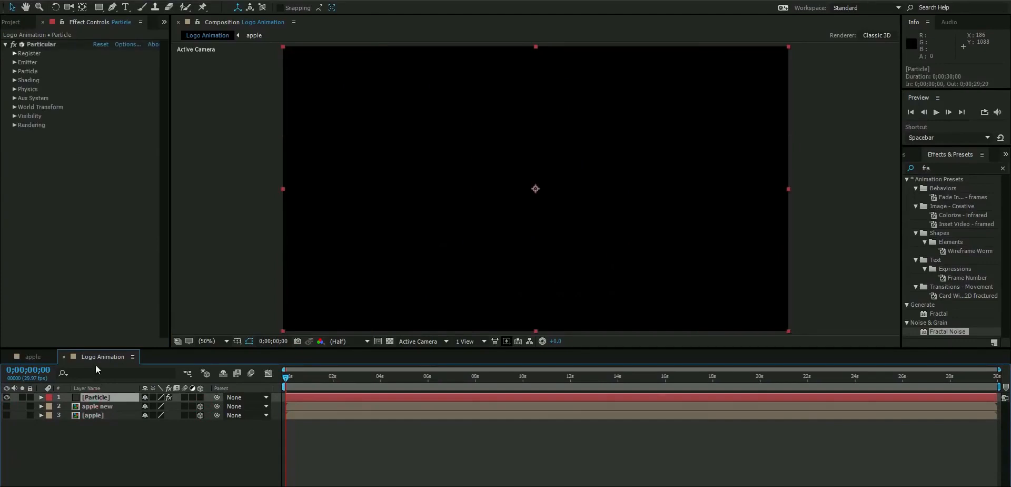
{"action": "left_click", "coordinate": [14, 62]}
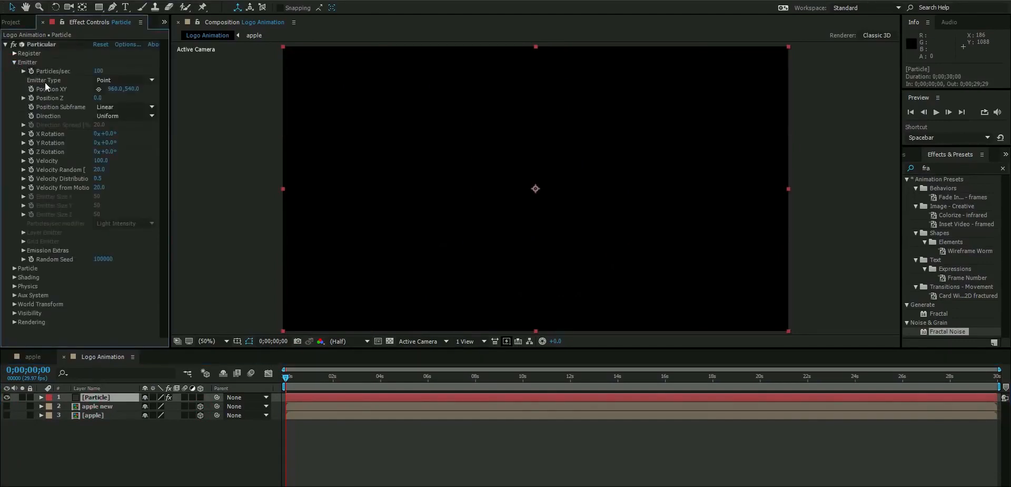
{"action": "left_click", "coordinate": [112, 79]}
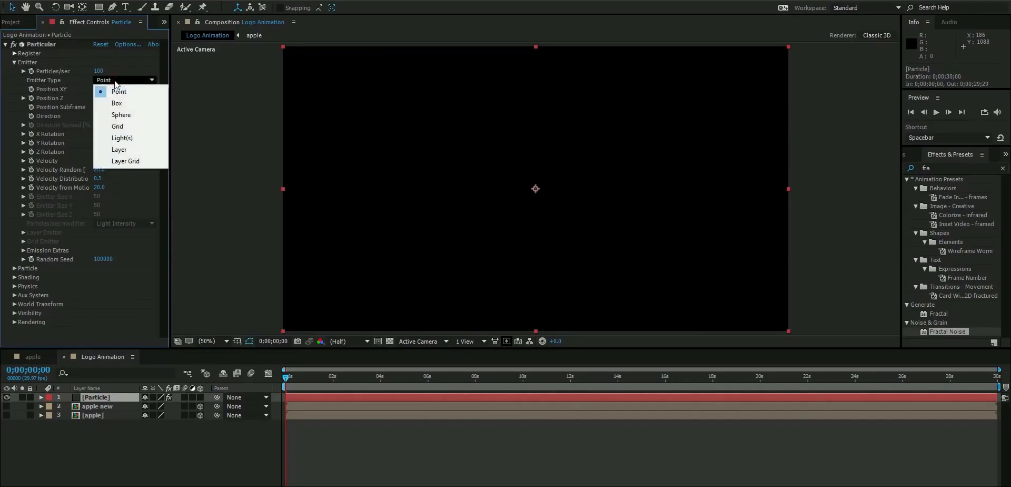
{"action": "left_click", "coordinate": [131, 149]}
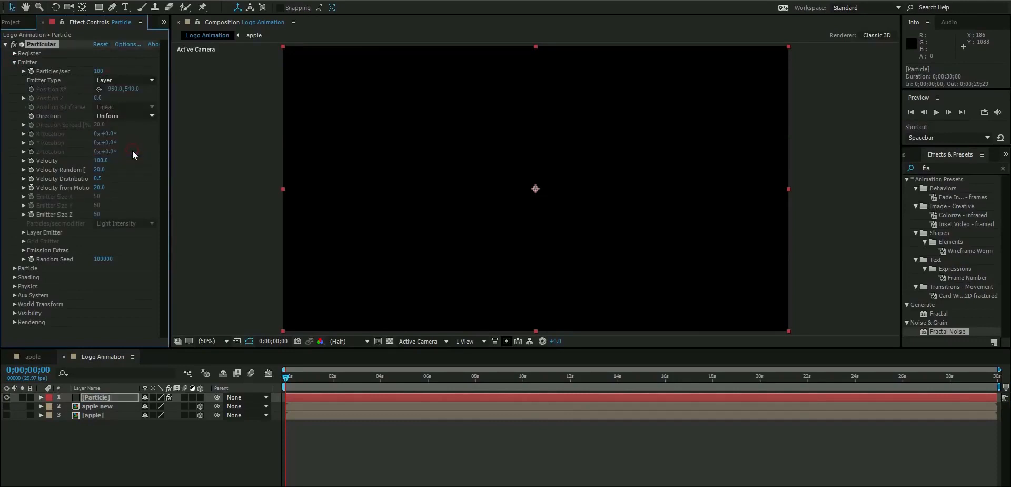
{"action": "left_click", "coordinate": [23, 232]}
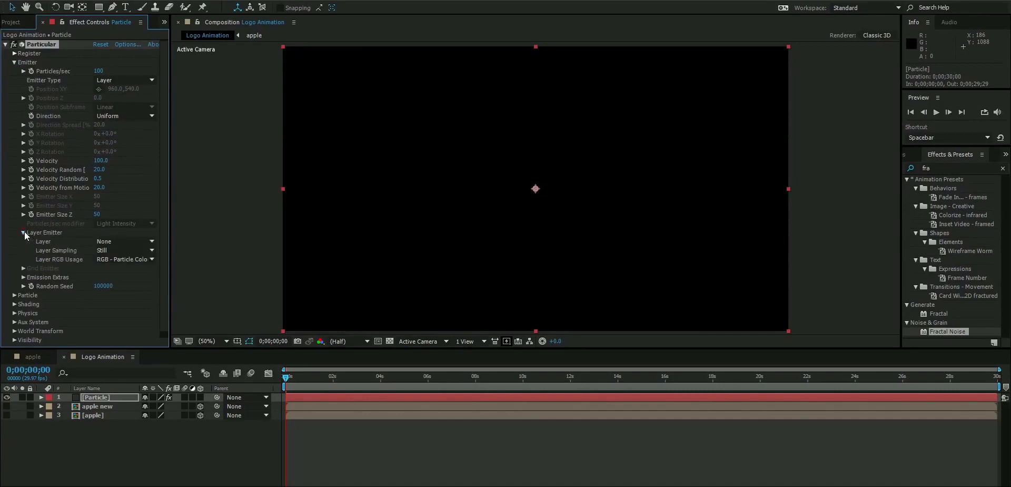
{"action": "left_click", "coordinate": [120, 241]}
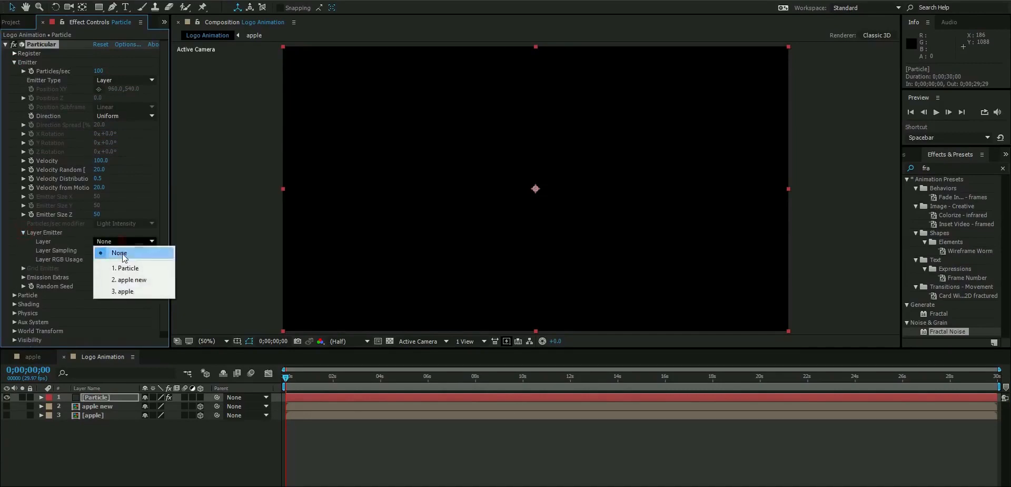
{"action": "left_click", "coordinate": [153, 279]}
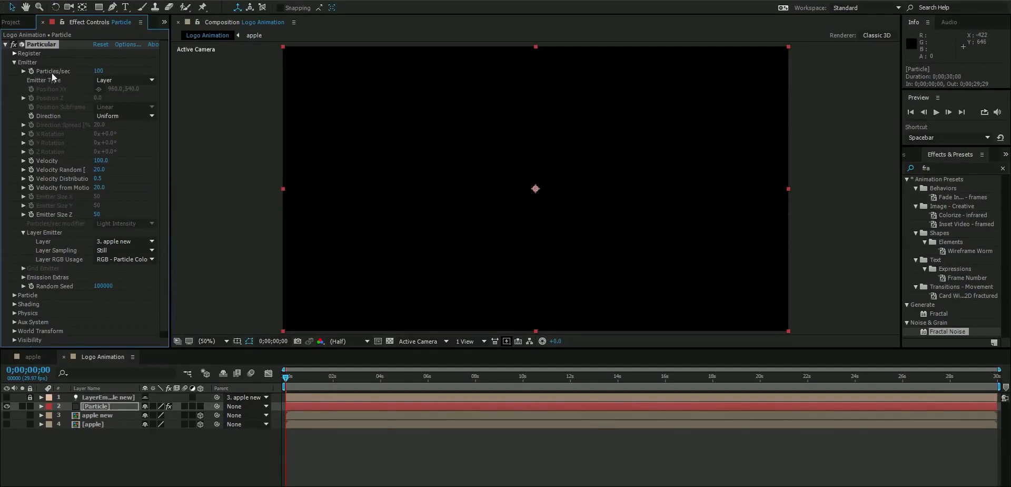
Keyframe Particles/sec at 10000, Velocity at 20 and Emitter Size Z at 5000 on the first frame, and preview the particles.
{"action": "left_click", "coordinate": [100, 71]}
{"action": "type", "text": "10000"}
{"action": "key", "text": "Return"}
{"action": "left_click", "coordinate": [100, 160]}
{"action": "type", "text": "20"}
{"action": "key", "text": "Return"}
{"action": "left_click", "coordinate": [97, 216]}
{"action": "left_click", "coordinate": [209, 217]}
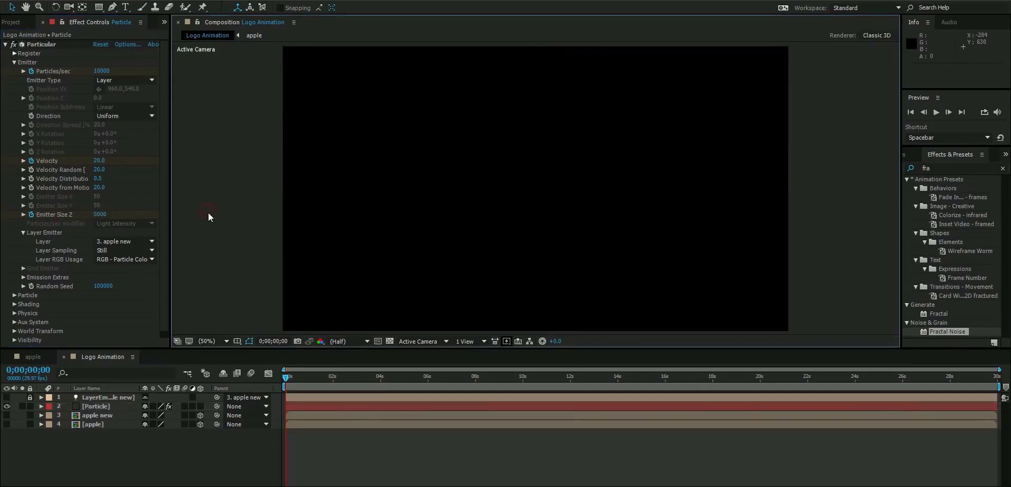
{"action": "key", "text": "space"}
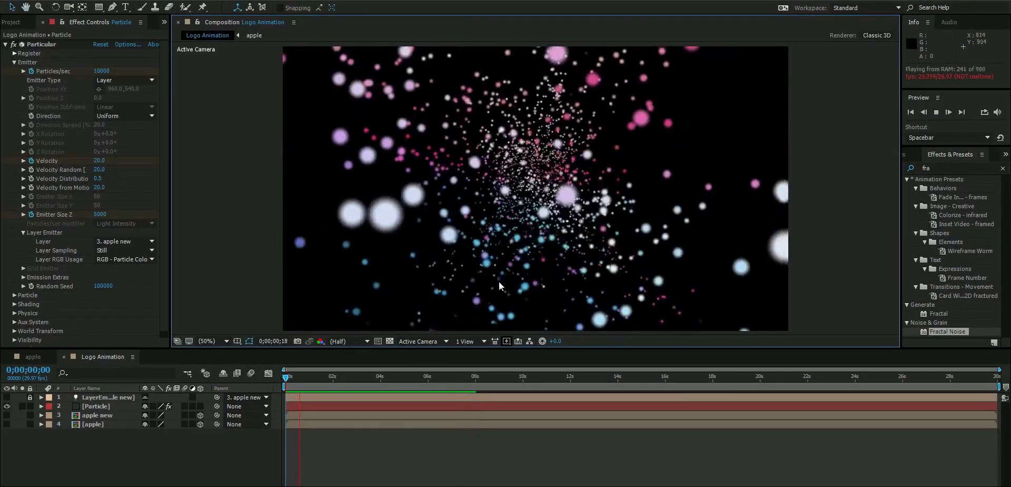
{"action": "key", "text": "space"}
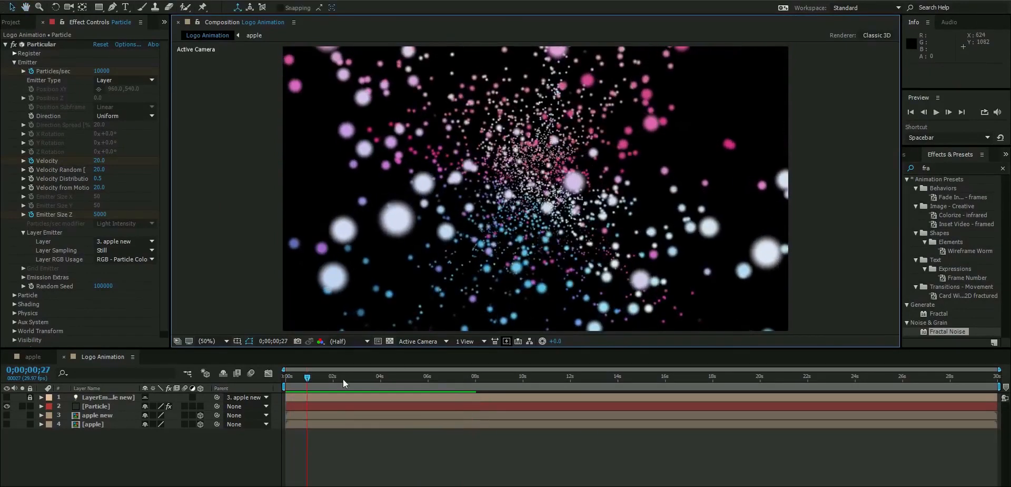
Set Particular's particle Sphere Feather to 5 and Size Random to 50%.
{"action": "left_click", "coordinate": [15, 63]}
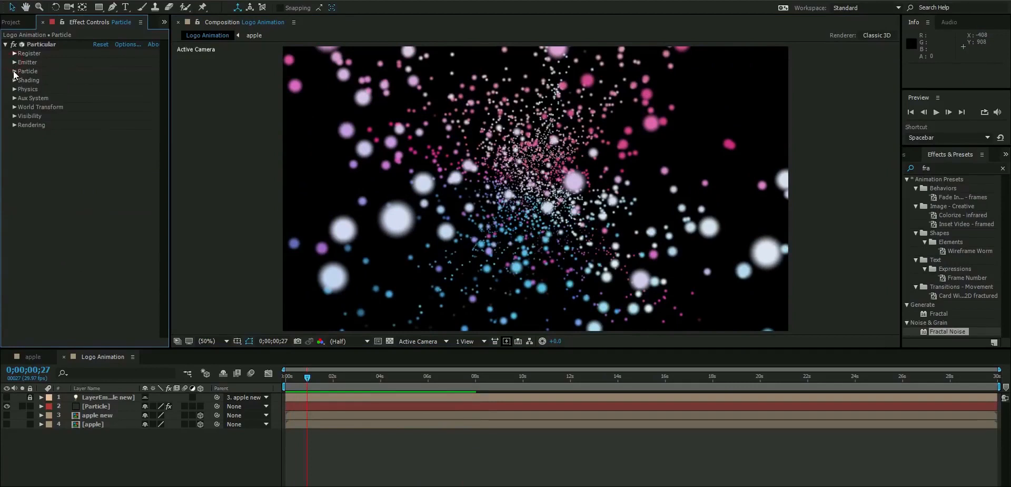
{"action": "left_click", "coordinate": [14, 71]}
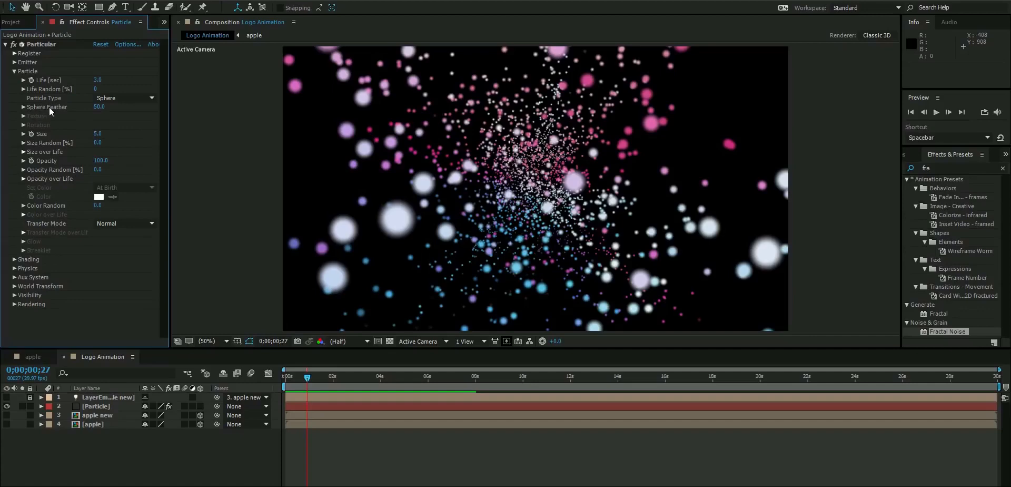
{"action": "type", "text": "5"}
{"action": "key", "text": "Return"}
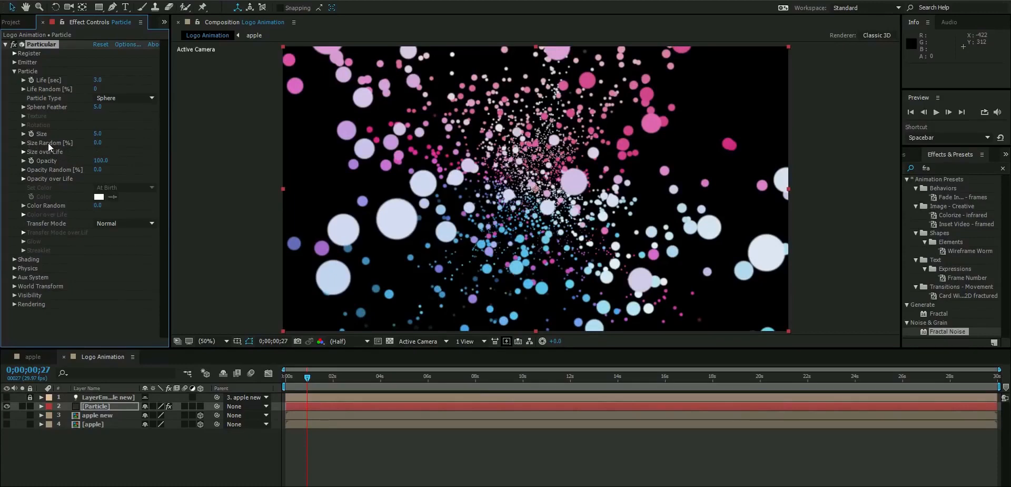
{"action": "left_click", "coordinate": [97, 142]}
{"action": "type", "text": "50"}
{"action": "key", "text": "Return"}
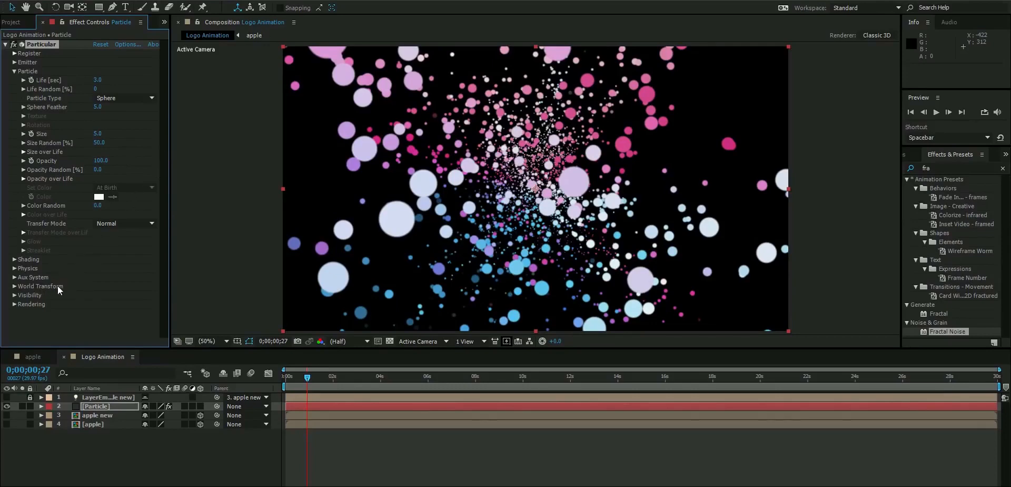
Keyframe Particular's World Transform Z Offset W at -2000 on the first frame and preview the result.
{"action": "left_click", "coordinate": [285, 378]}
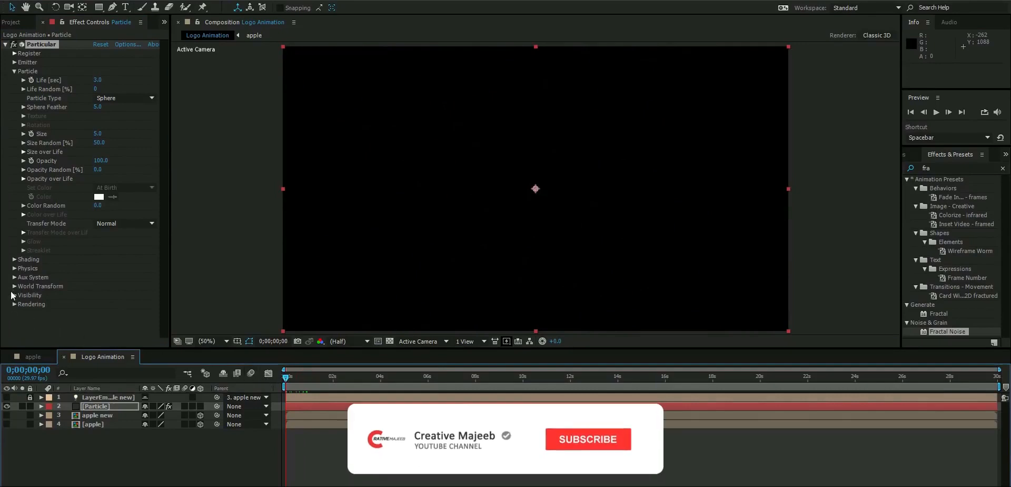
{"action": "left_click", "coordinate": [58, 286]}
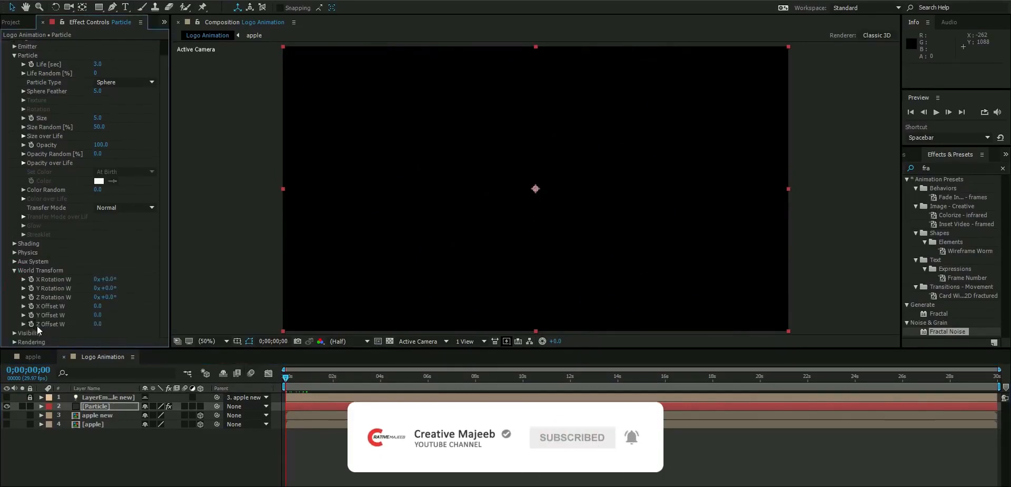
{"action": "left_click", "coordinate": [99, 324]}
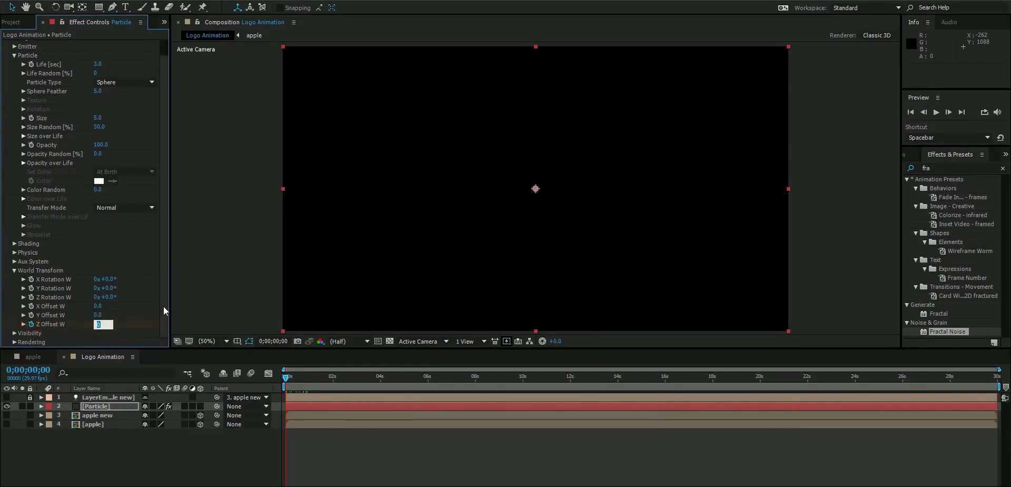
{"action": "type", "text": "-2000"}
{"action": "key", "text": "Return"}
{"action": "key", "text": "space"}
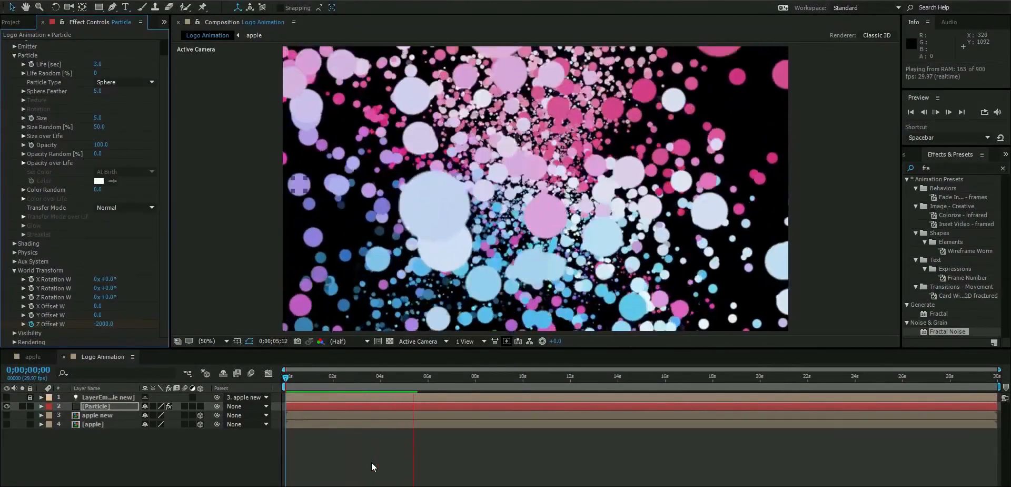
At 6 seconds, keyframe the Particle layer's Particles/sec, Velocity, Emitter Size Z and Z Offset W all at 0.
{"action": "left_click", "coordinate": [305, 378]}
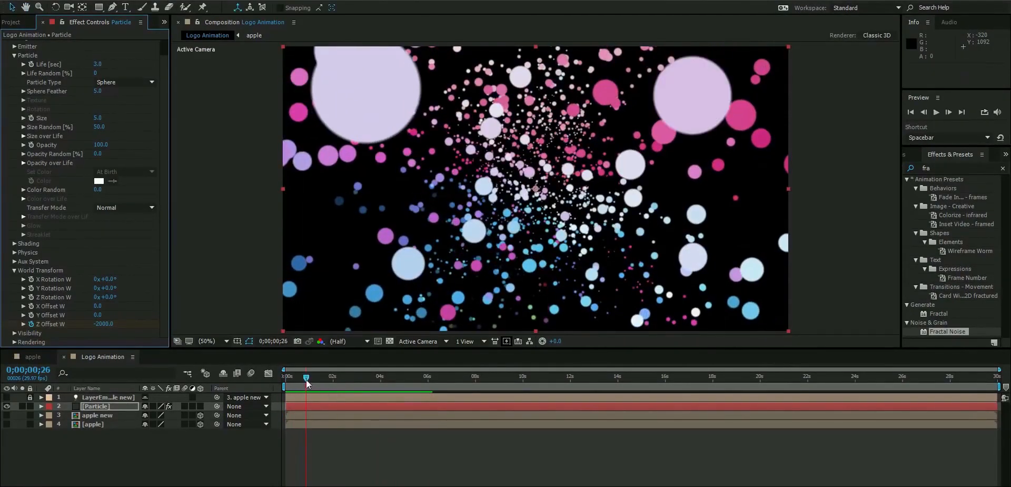
{"action": "left_click_drag", "start_coordinate": [305, 379], "coordinate": [428, 382]}
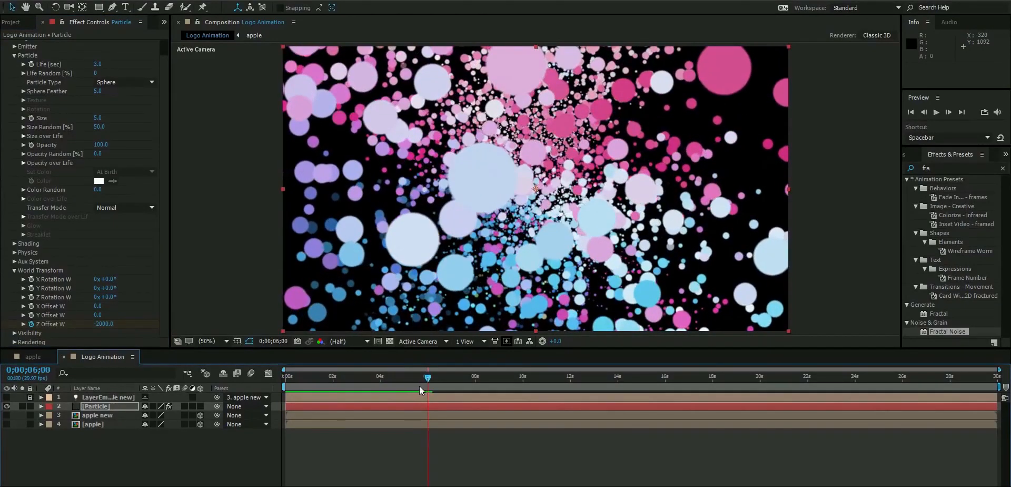
{"action": "left_click", "coordinate": [94, 407]}
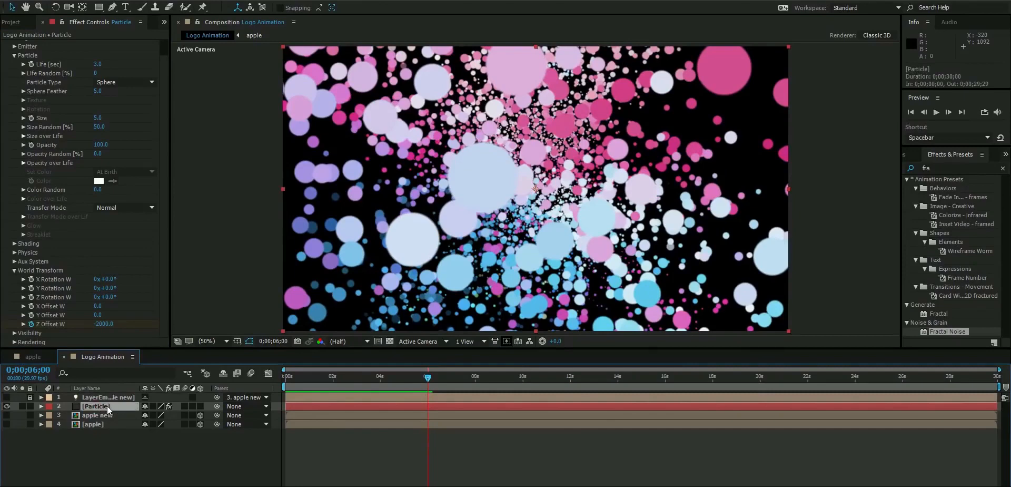
{"action": "key", "text": "u"}
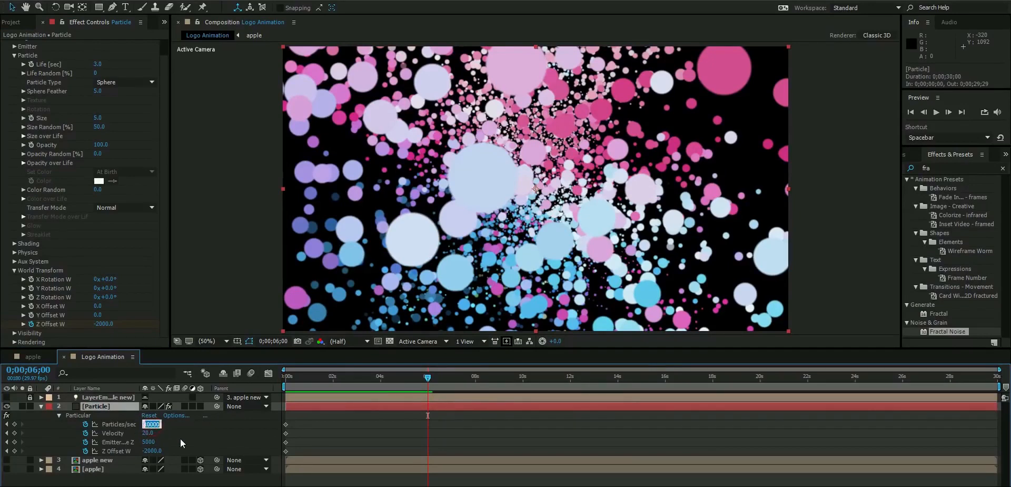
{"action": "key", "text": "Tab"}
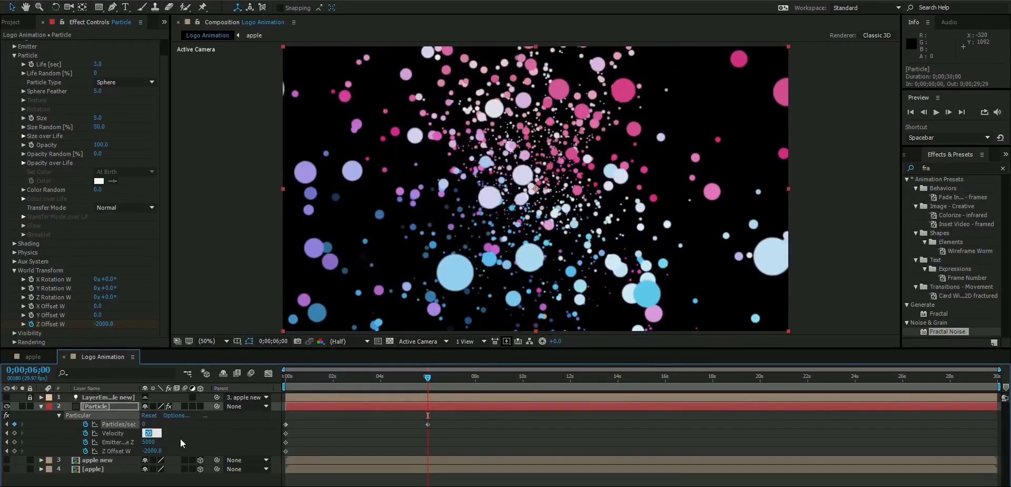
{"action": "type", "text": "0"}
{"action": "key", "text": "Tab"}
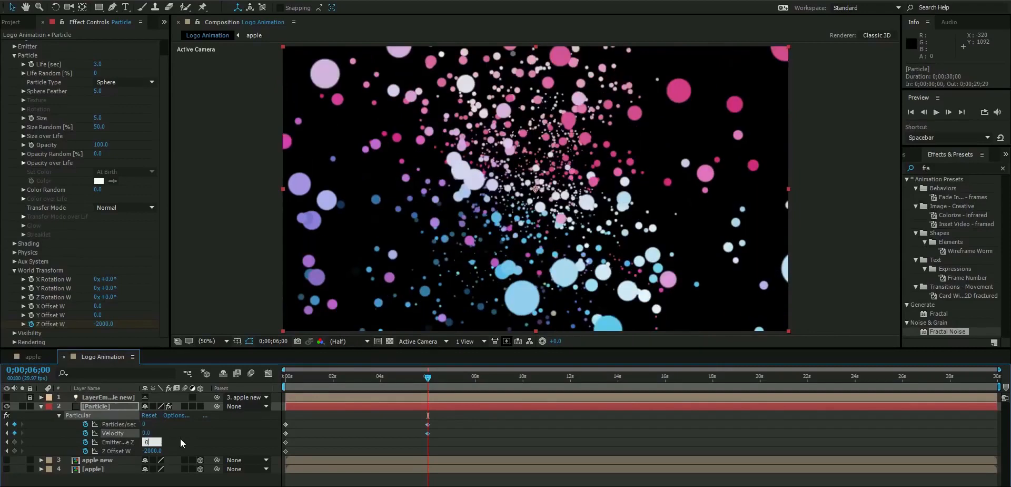
{"action": "type", "text": "0"}
{"action": "key", "text": "Tab"}
{"action": "type", "text": "0"}
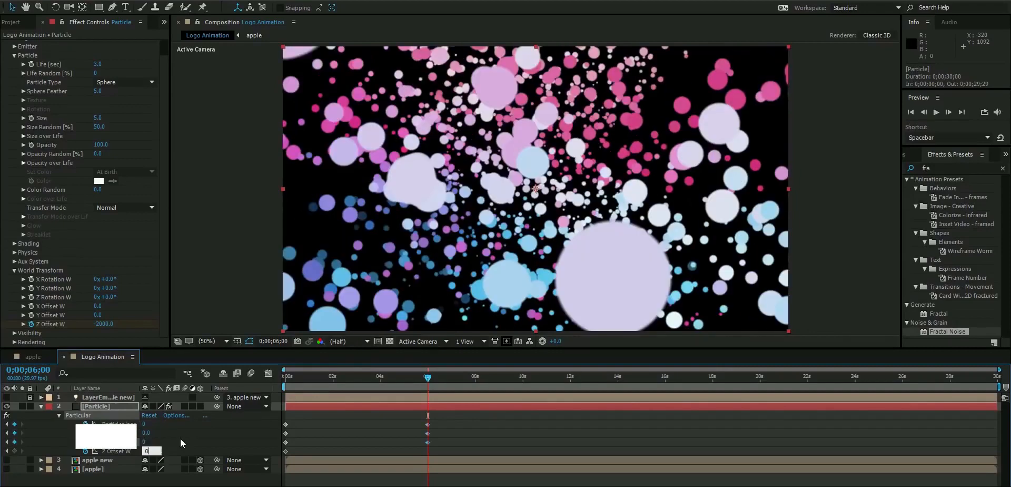
{"action": "key", "text": "Tab"}
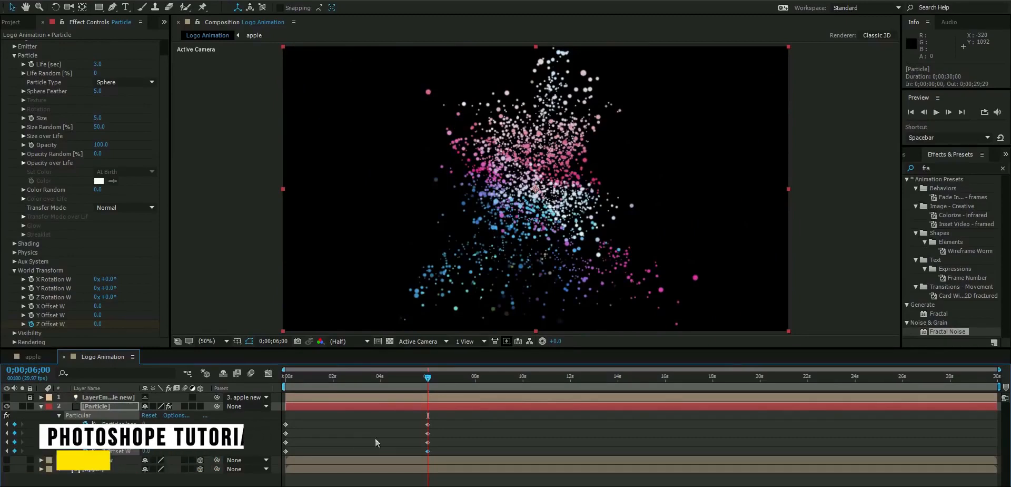
Play the particle animation from the start and scrub back to 0;00;01;18.
{"action": "left_click_drag", "start_coordinate": [427, 378], "coordinate": [251, 379]}
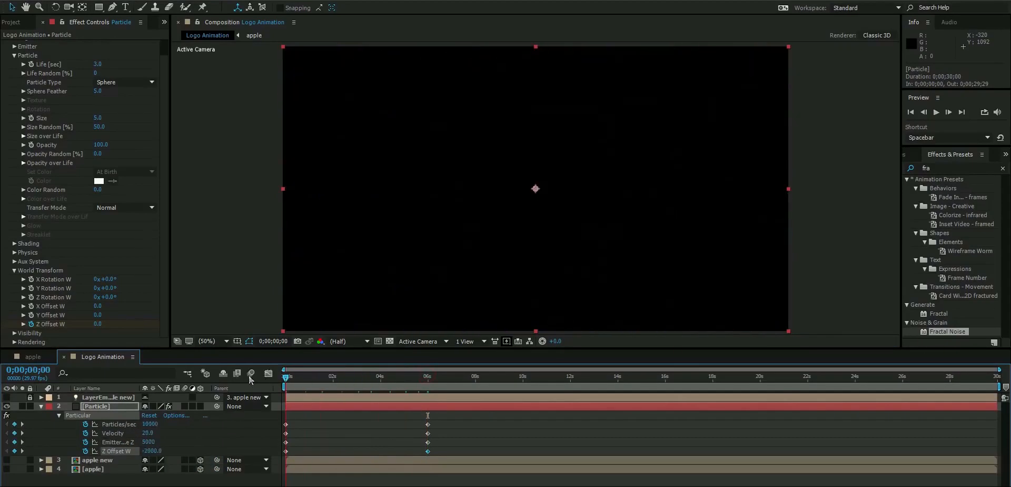
{"action": "key", "text": "space"}
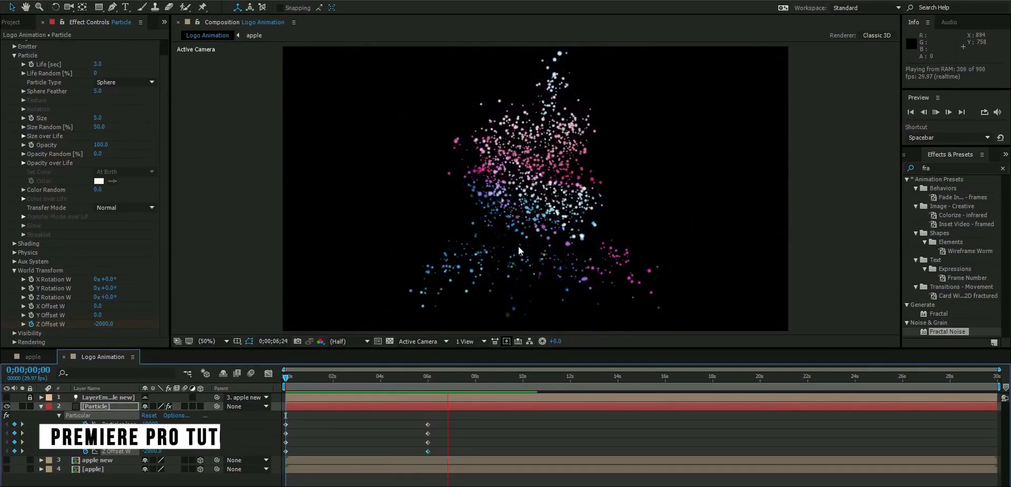
{"action": "left_click", "coordinate": [497, 377]}
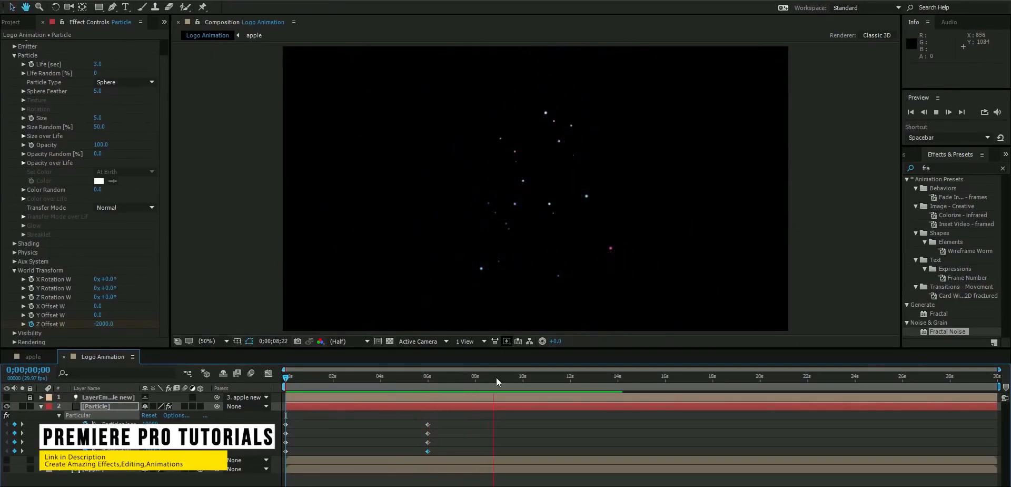
{"action": "left_click_drag", "start_coordinate": [496, 377], "coordinate": [324, 381]}
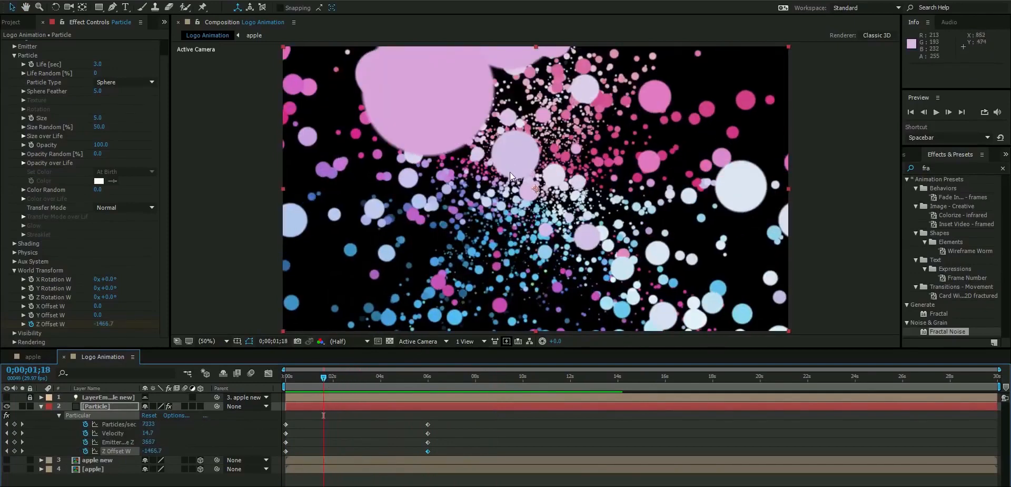
Collapse the Particle layer's keyframed properties and enable motion blur for that layer.
{"action": "key", "text": "F2"}
{"action": "left_click", "coordinate": [41, 406]}
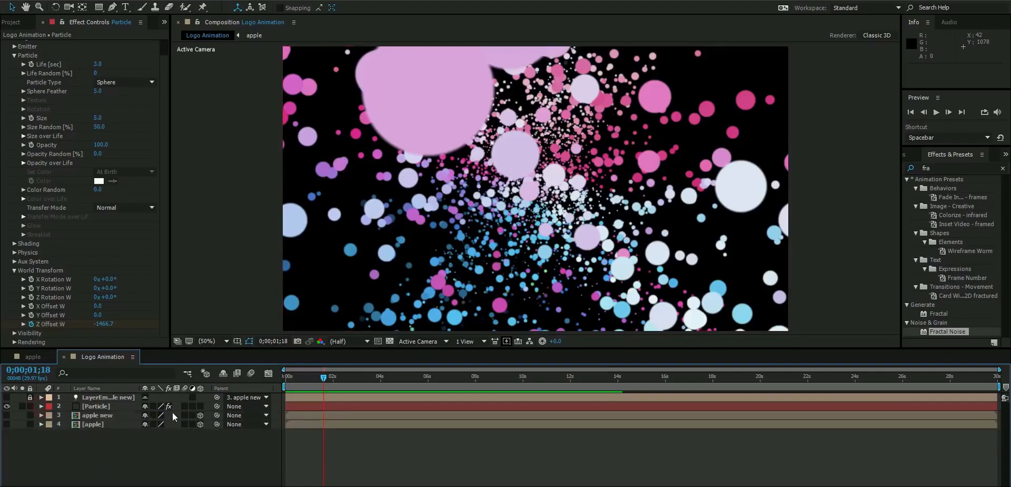
{"action": "left_click", "coordinate": [185, 406]}
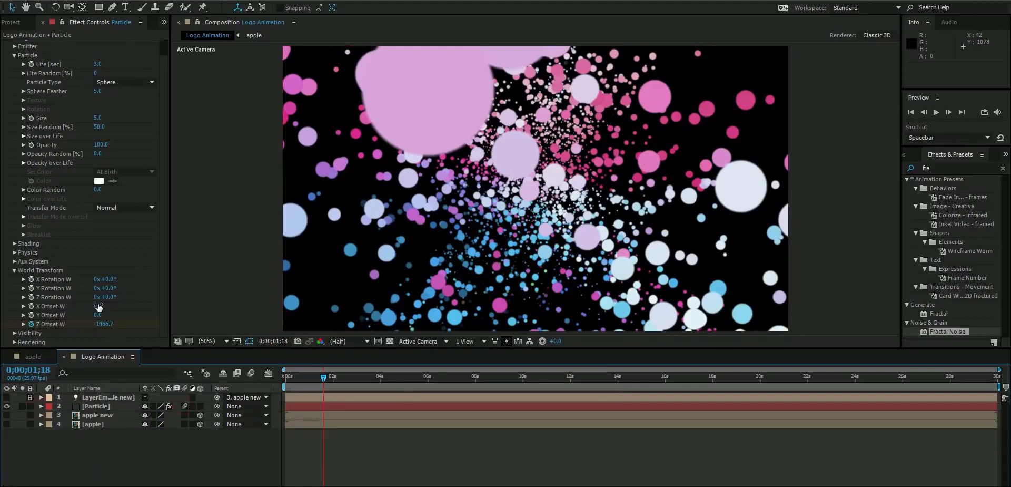
Turn Motion Blur on in the Particle layer's Particular rendering settings and collapse the effect's expanded groups.
{"action": "left_click", "coordinate": [15, 343]}
{"action": "scroll", "coordinate": [55, 286], "scroll_direction": "down", "scroll_amount": 3}
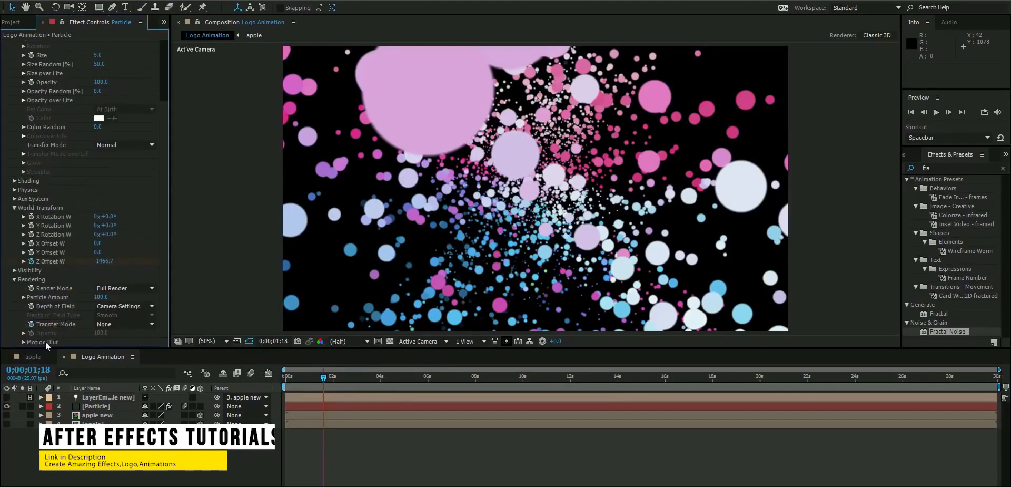
{"action": "left_click", "coordinate": [23, 341]}
{"action": "scroll", "coordinate": [56, 294], "scroll_direction": "down", "scroll_amount": 3}
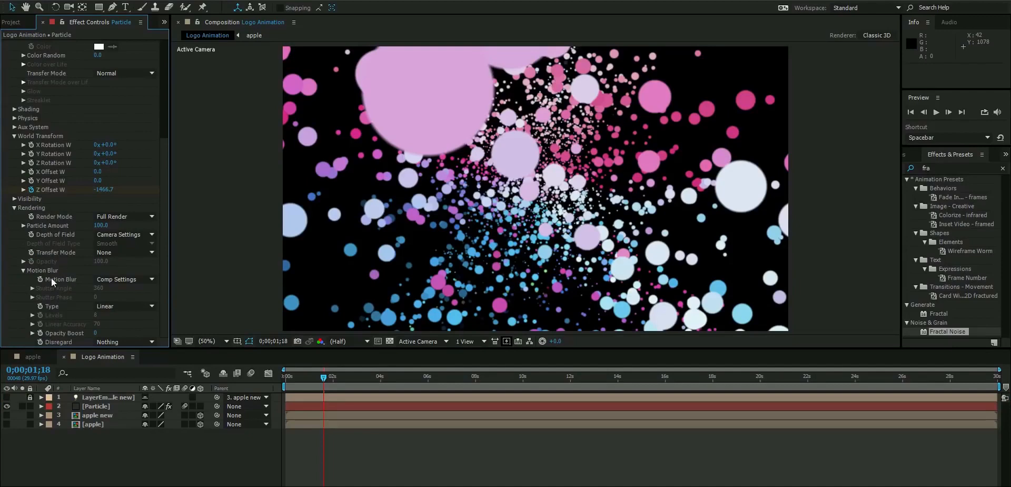
{"action": "left_click", "coordinate": [121, 280]}
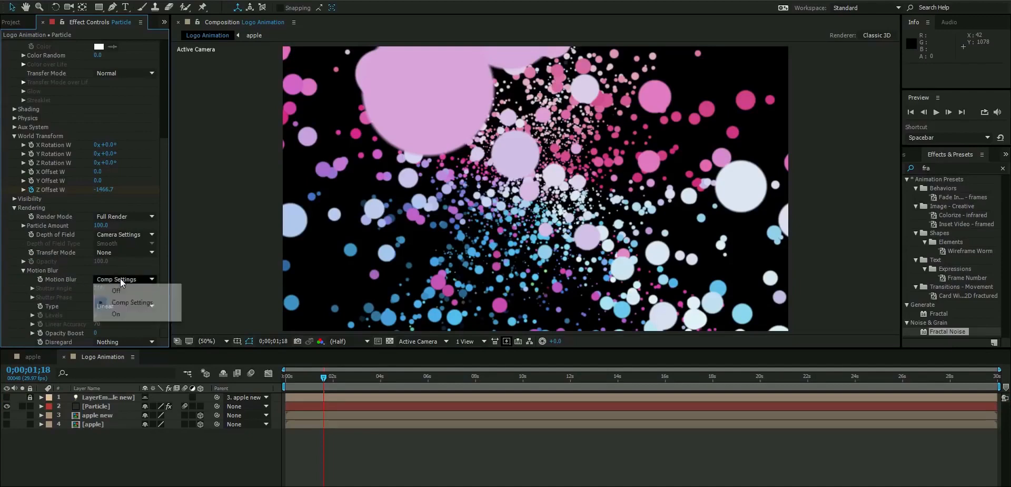
{"action": "left_click", "coordinate": [121, 310]}
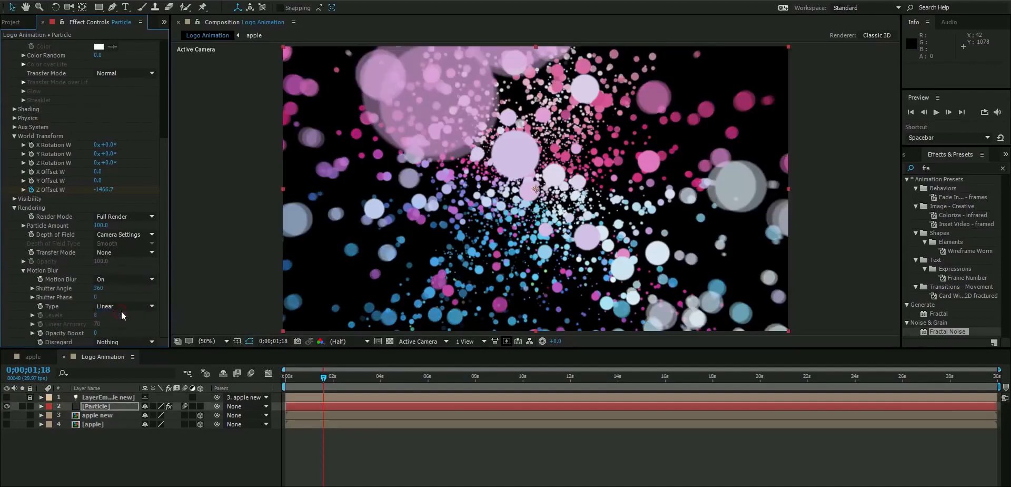
{"action": "left_click", "coordinate": [14, 207]}
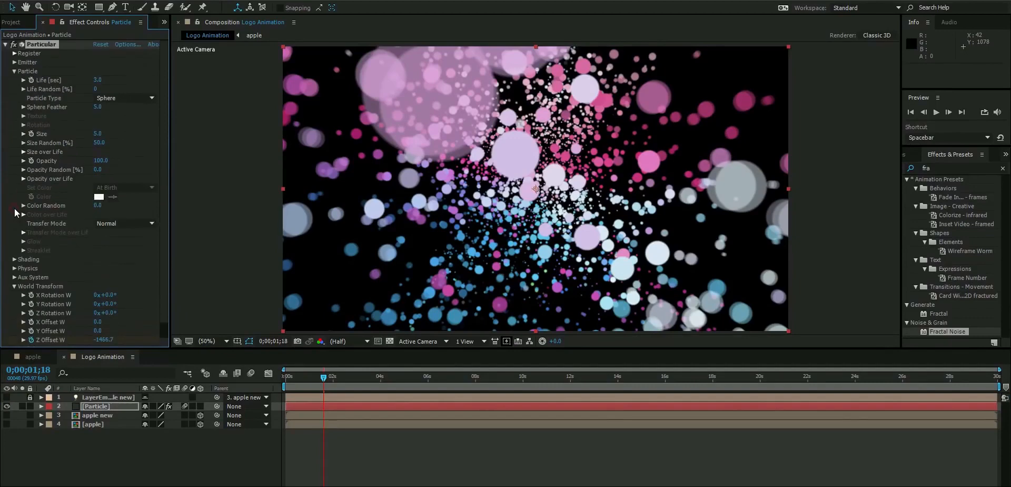
{"action": "left_click", "coordinate": [14, 70]}
{"action": "left_click", "coordinate": [14, 107]}
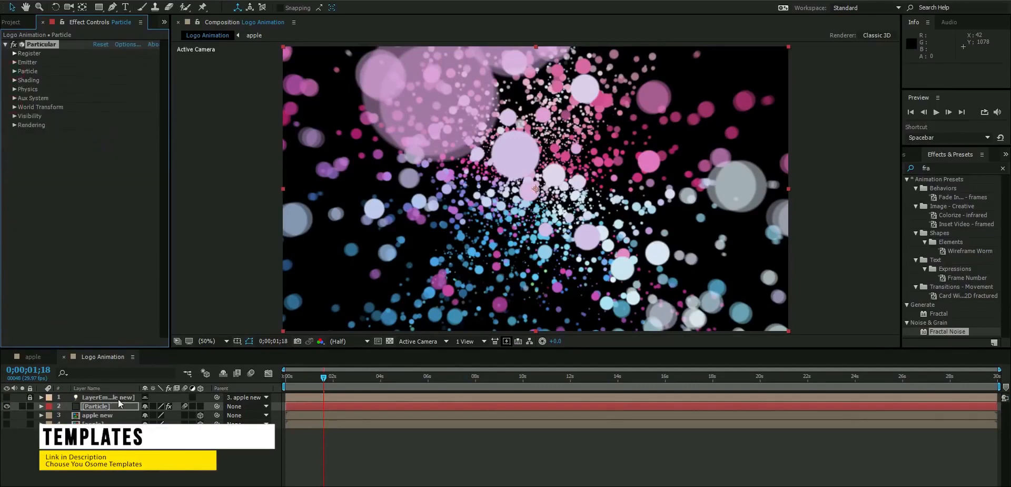
Create a new solid named "2nd Particle" and place it directly below the apple new layer in the stack.
{"action": "right_click", "coordinate": [143, 473]}
{"action": "mouse_move", "coordinate": [174, 370]}
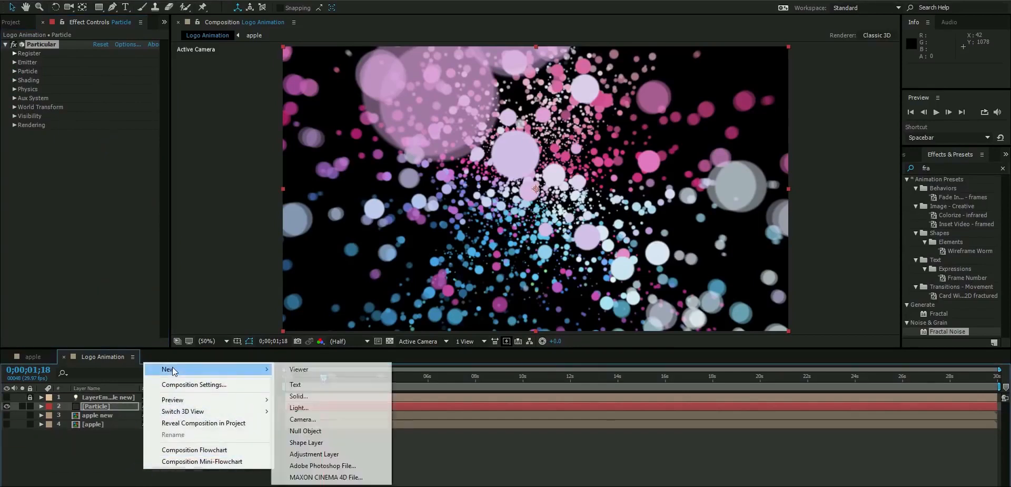
{"action": "left_click", "coordinate": [307, 395]}
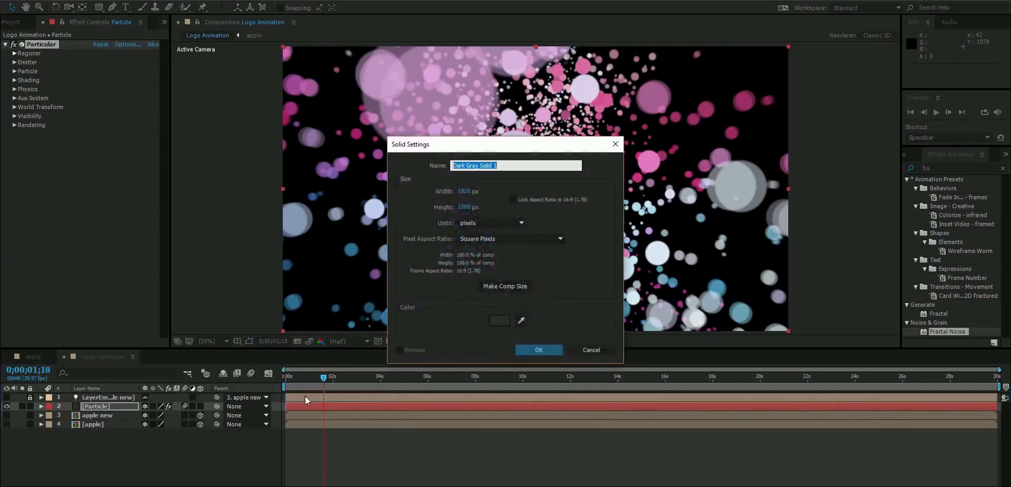
{"action": "type", "text": "2nd particle"}
{"action": "left_click", "coordinate": [542, 350]}
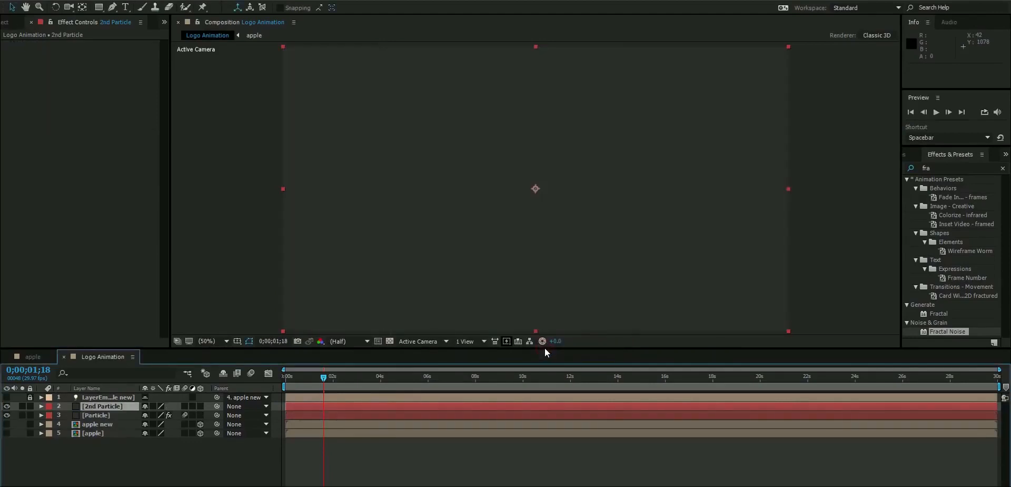
{"action": "left_click", "coordinate": [96, 408]}
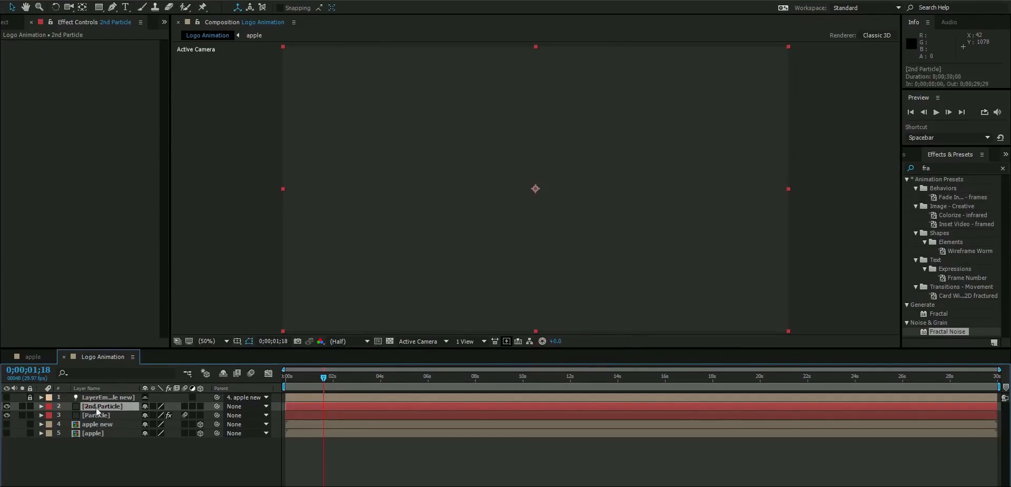
{"action": "left_click_drag", "start_coordinate": [103, 406], "coordinate": [104, 425]}
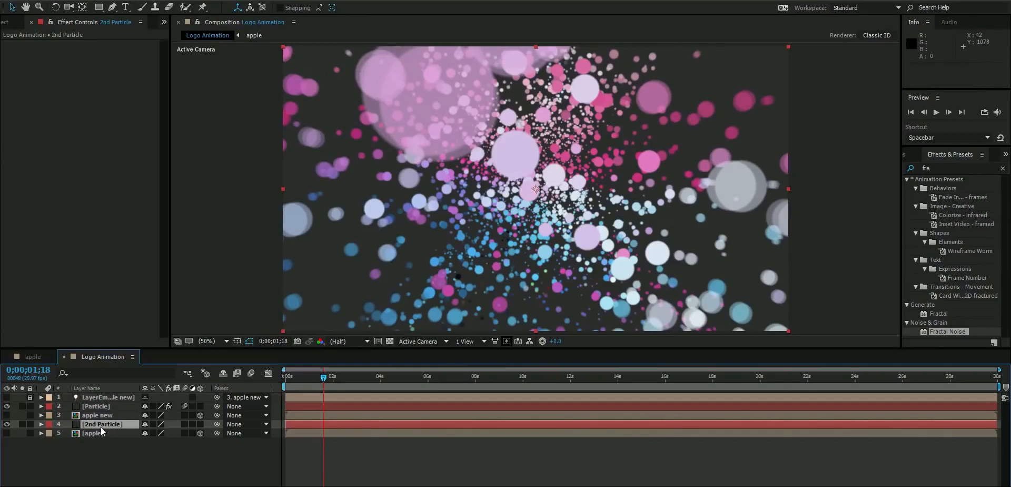
Apply the Trapcode Particular effect to the 2nd Particle layer.
{"action": "left_click", "coordinate": [99, 425]}
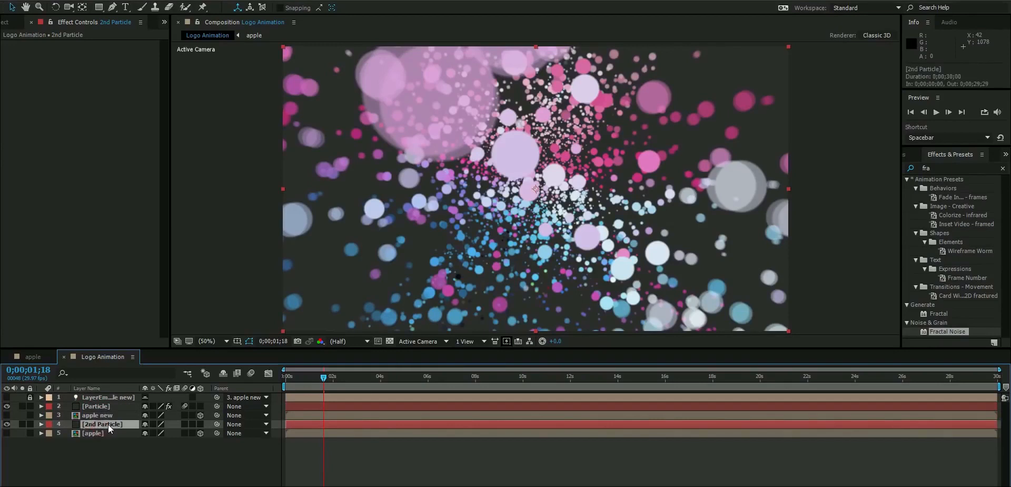
{"action": "left_click", "coordinate": [111, 0]}
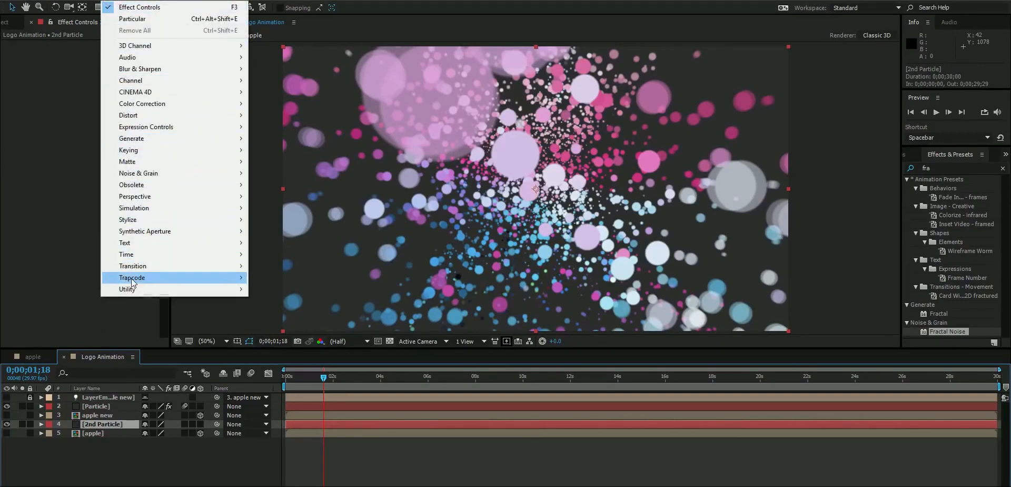
{"action": "mouse_move", "coordinate": [169, 278]}
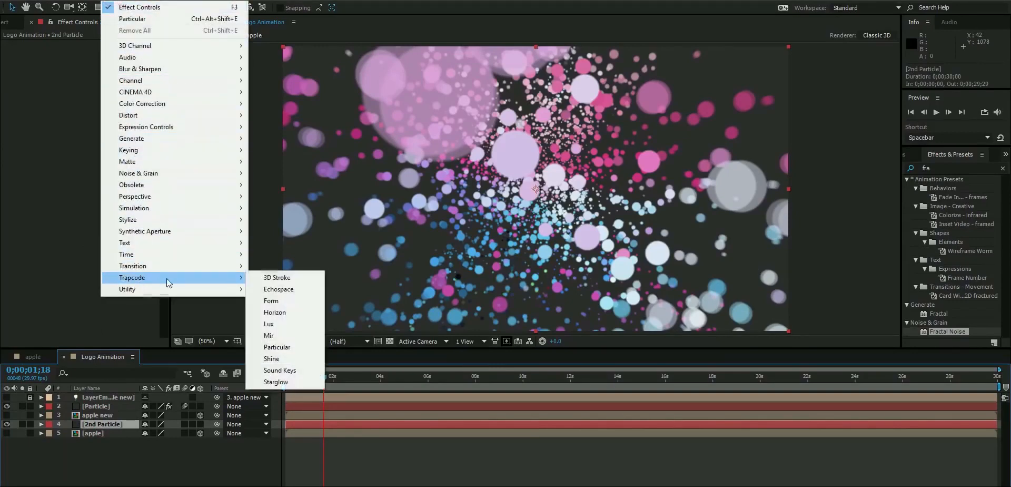
{"action": "left_click", "coordinate": [269, 346]}
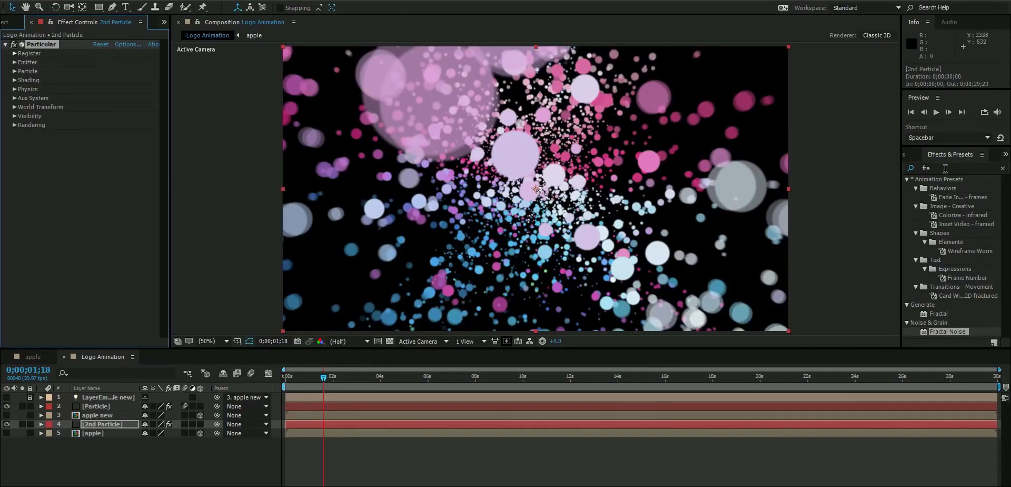
Find the Stylize Glow effect and apply it to the 2nd Particle layer.
{"action": "left_click", "coordinate": [925, 168]}
{"action": "type", "text": "glow"}
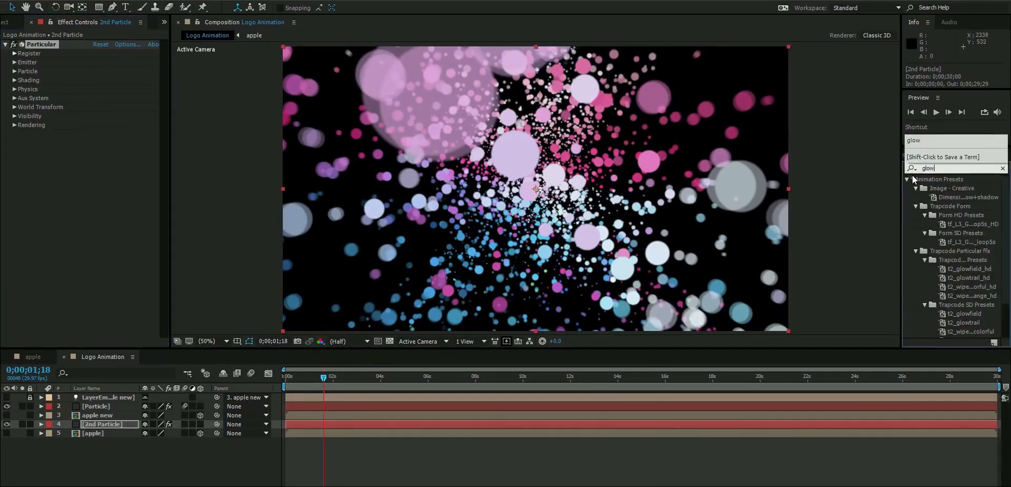
{"action": "left_click", "coordinate": [913, 179]}
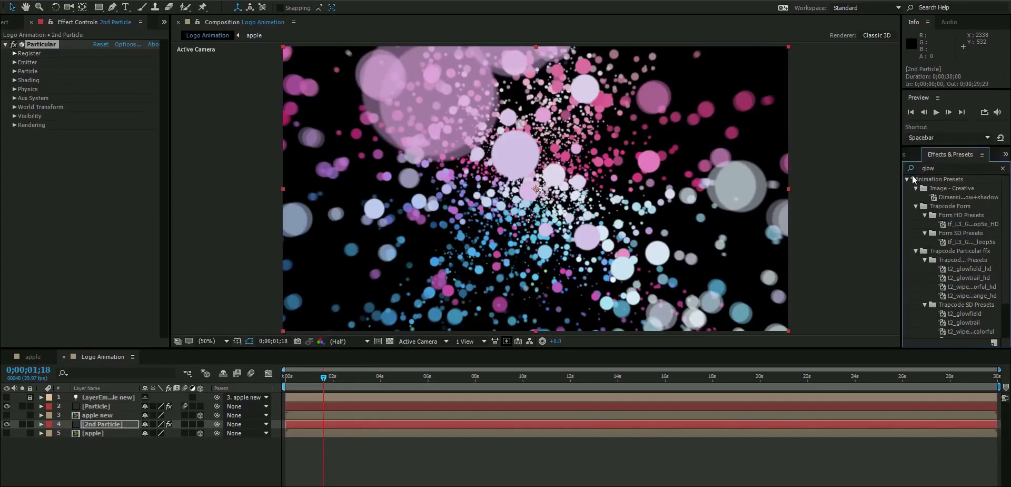
{"action": "scroll", "coordinate": [960, 270], "scroll_direction": "down", "scroll_amount": 2}
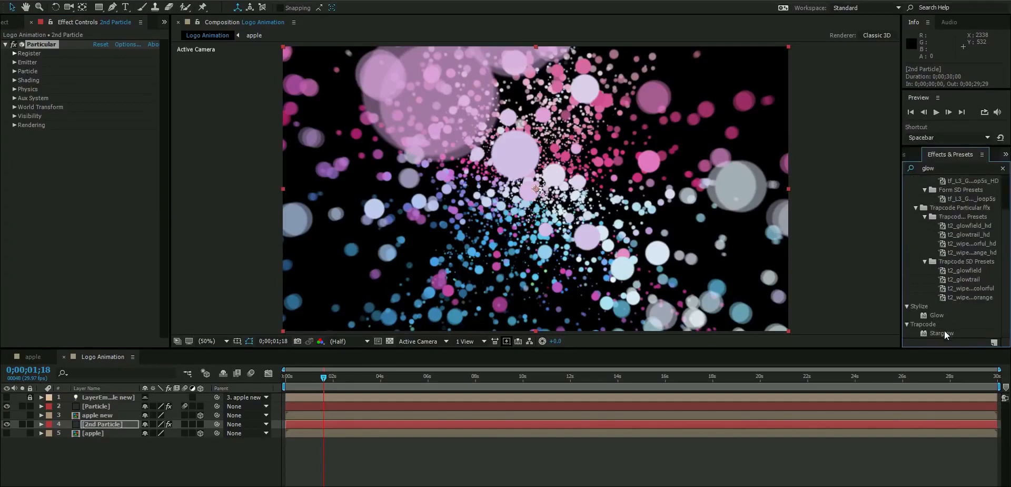
{"action": "left_click", "coordinate": [942, 316]}
{"action": "left_click_drag", "start_coordinate": [940, 314], "coordinate": [109, 427]}
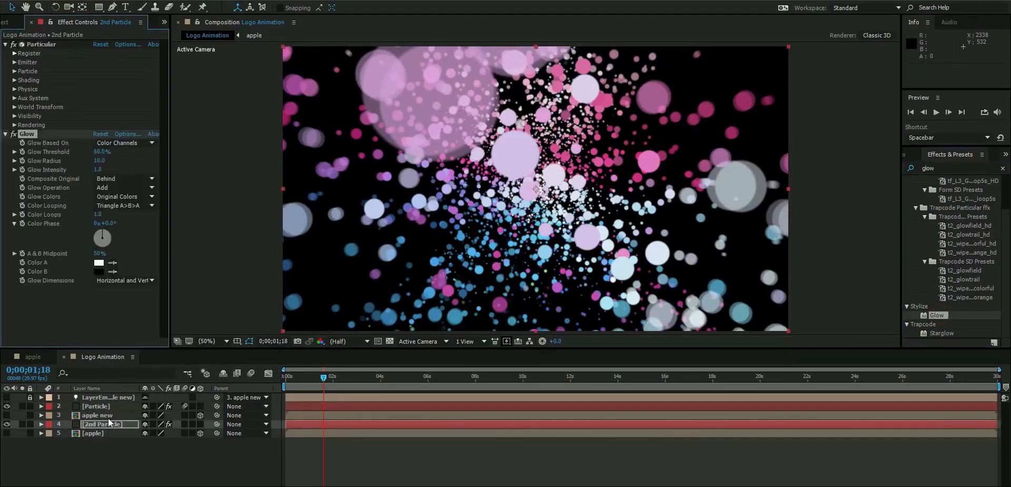
Duplicate the Glow effect on the 2nd Particle layer and keep both copies collapsed.
{"action": "left_click", "coordinate": [5, 134]}
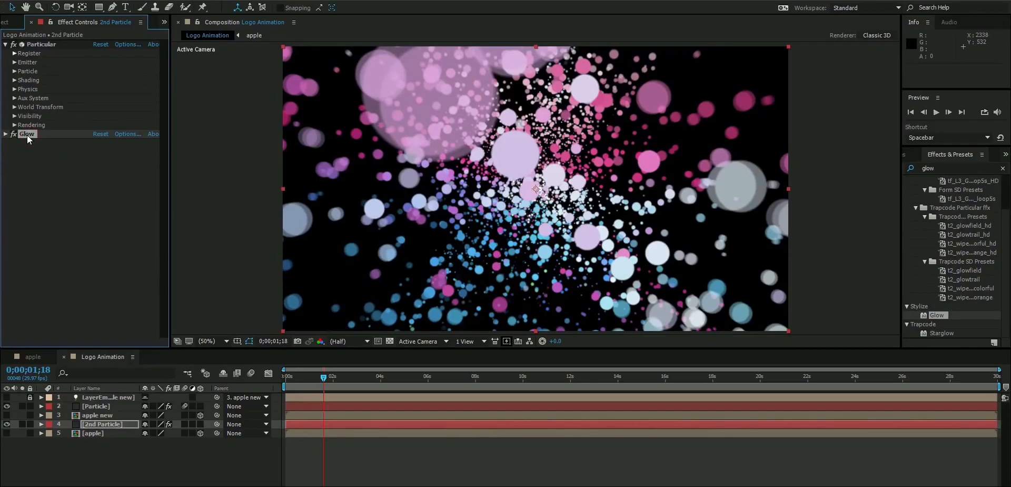
{"action": "key", "text": "ctrl+d"}
{"action": "left_click", "coordinate": [6, 143]}
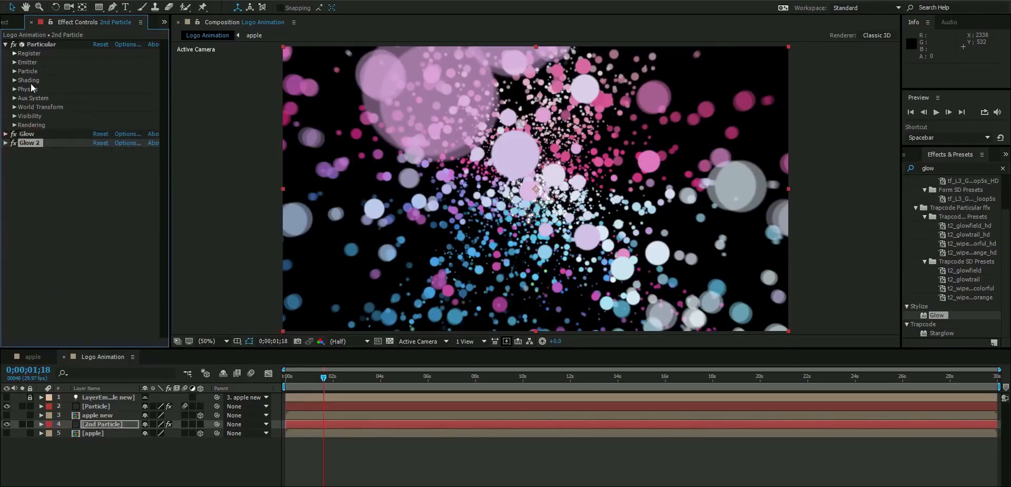
Set the 2nd Particle layer's Particular emitter to 2000 Particles/sec.
{"action": "left_click", "coordinate": [13, 63]}
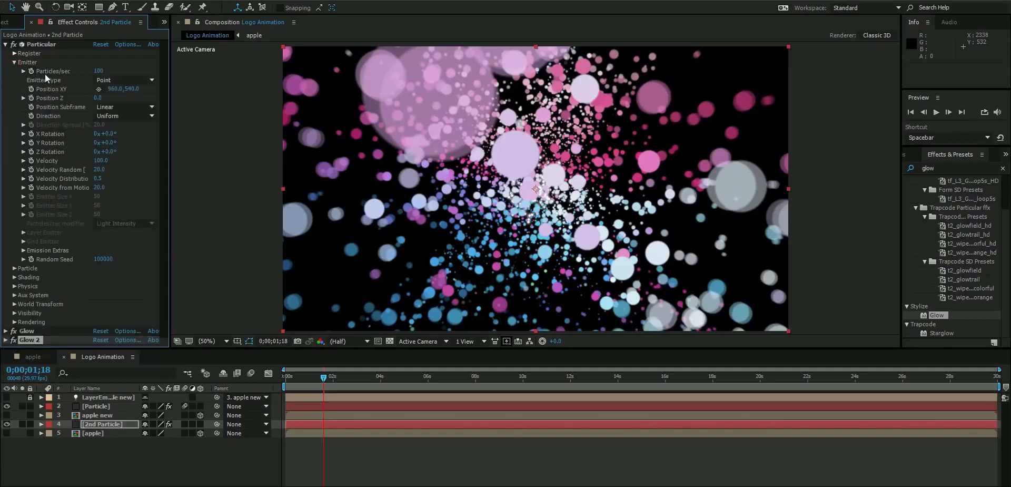
{"action": "left_click", "coordinate": [98, 71]}
{"action": "type", "text": "2000"}
{"action": "key", "text": "Return"}
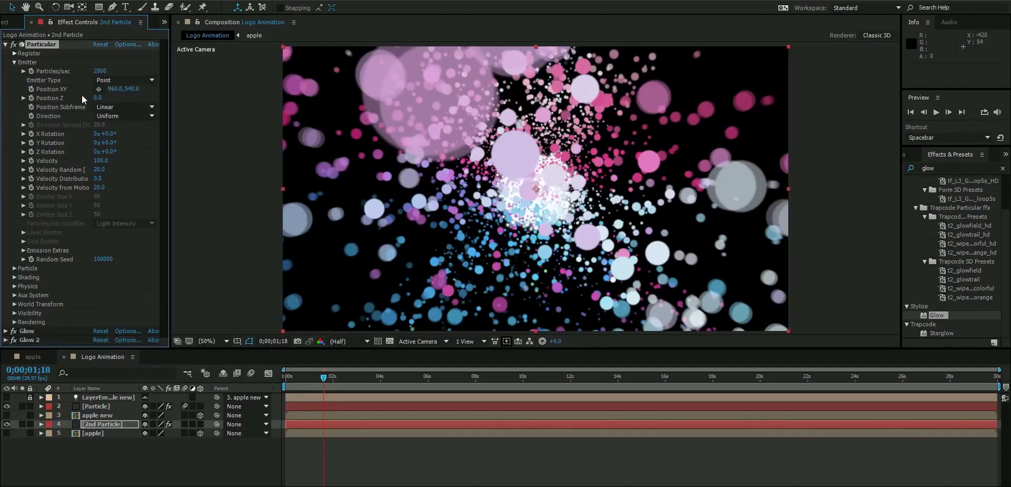
Set the 2nd Particle's Emitter Type to Layer with apple new as the emitter layer, and preview the animation.
{"action": "left_click", "coordinate": [149, 80]}
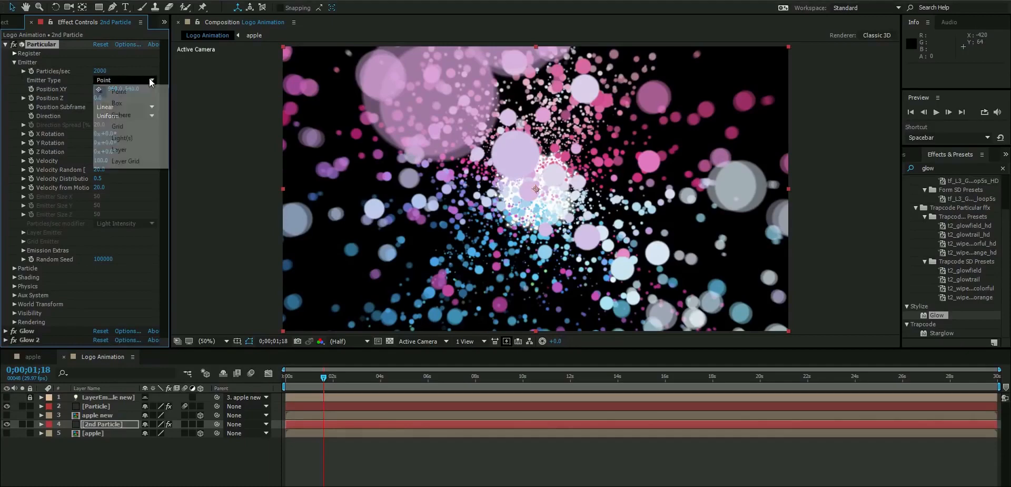
{"action": "left_click", "coordinate": [124, 150]}
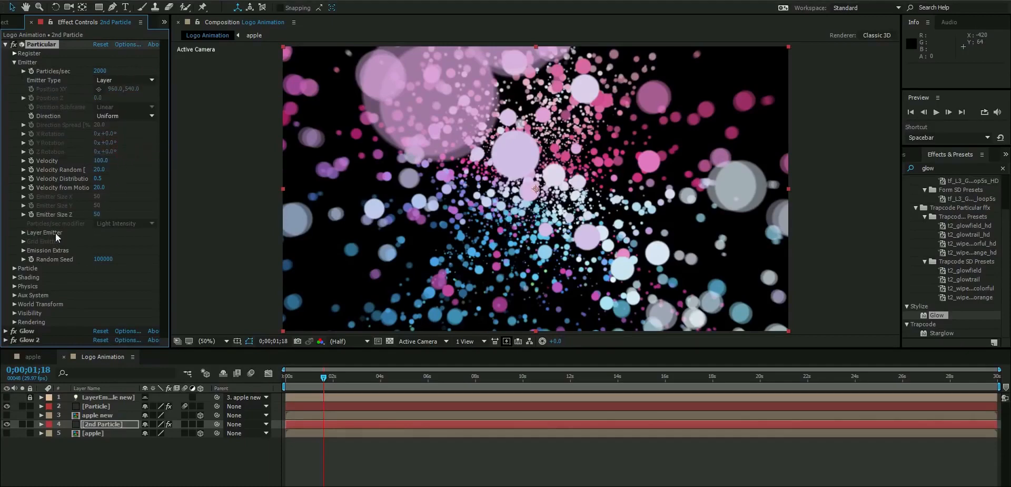
{"action": "left_click", "coordinate": [23, 233]}
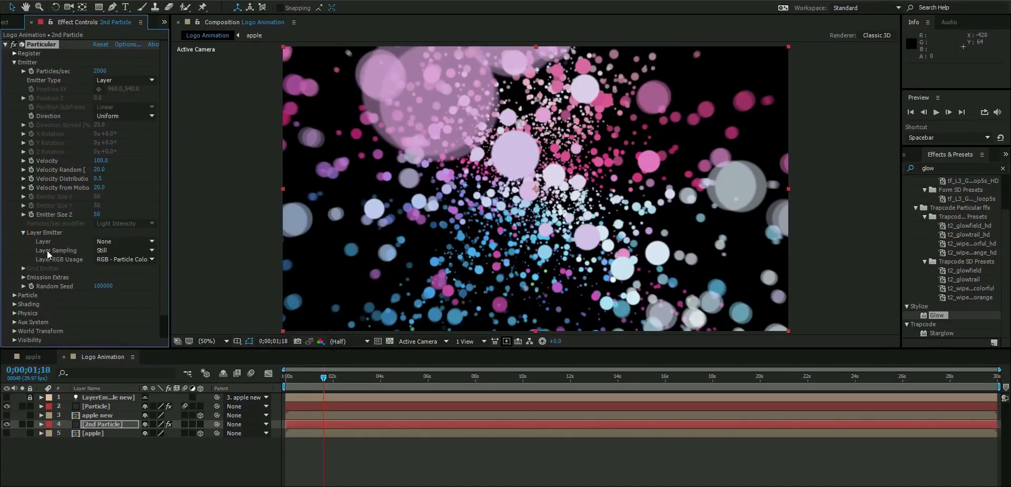
{"action": "left_click", "coordinate": [116, 242]}
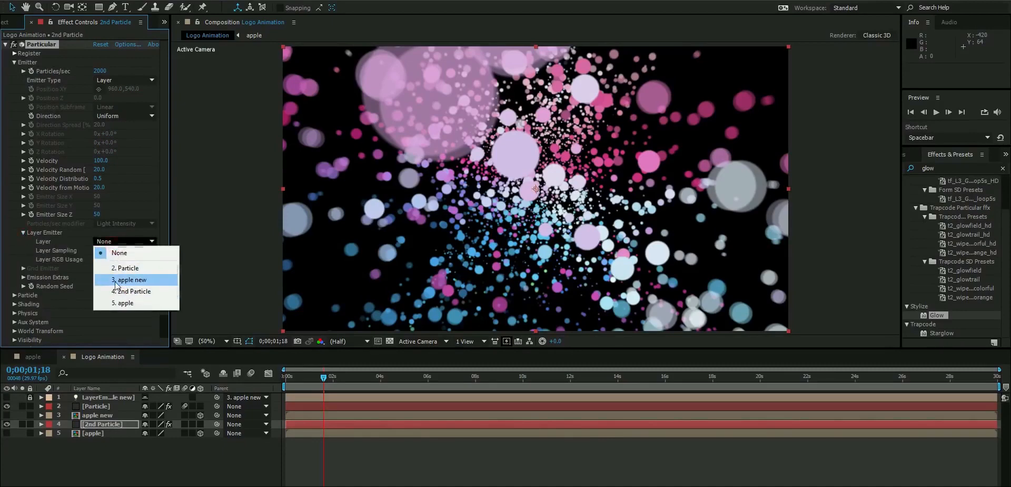
{"action": "left_click", "coordinate": [133, 283]}
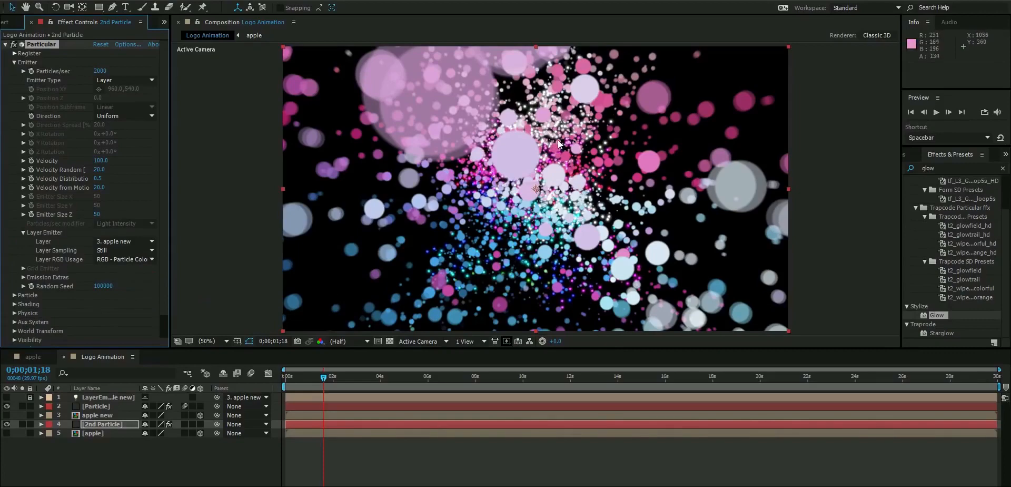
{"action": "key", "text": "space"}
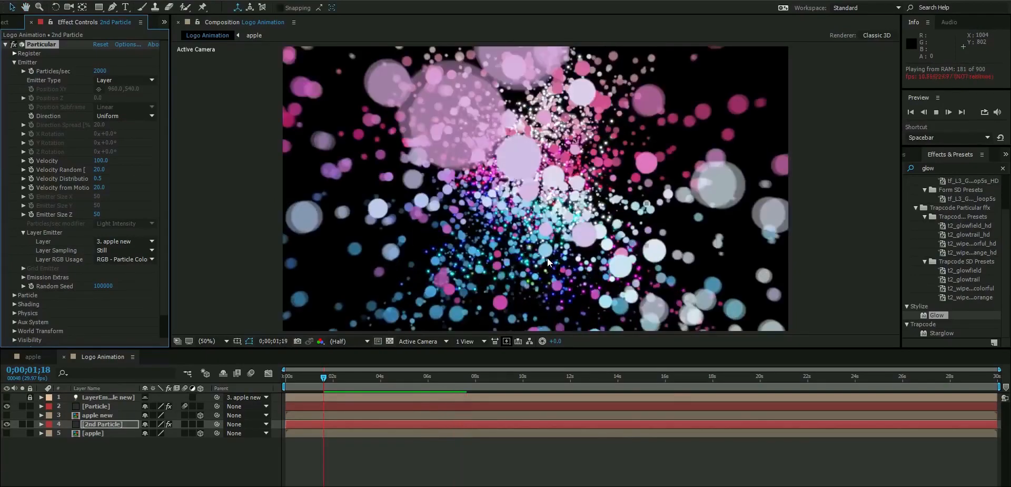
{"action": "key", "text": "space"}
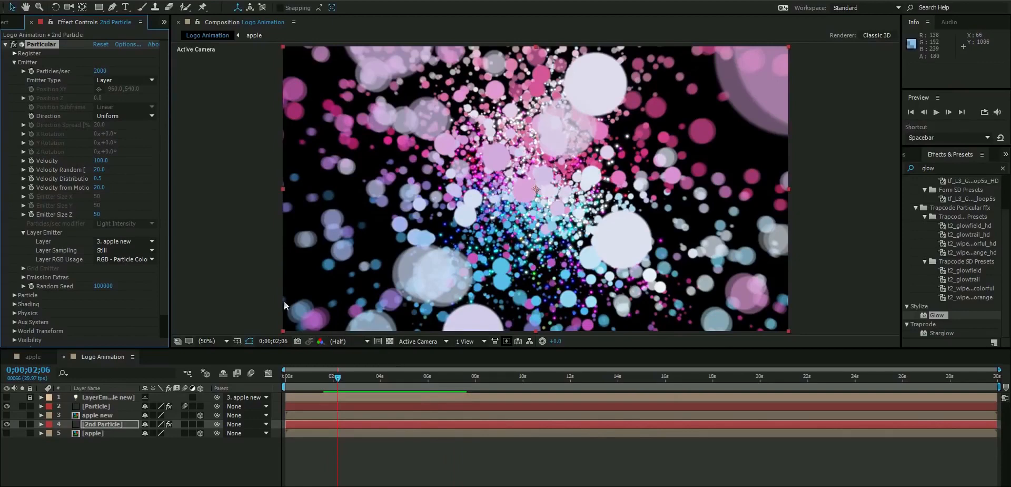
In the 2nd Particle's particle settings, set Size to 3, Opacity Random to 100% and Size Random to 100%.
{"action": "left_click", "coordinate": [14, 62]}
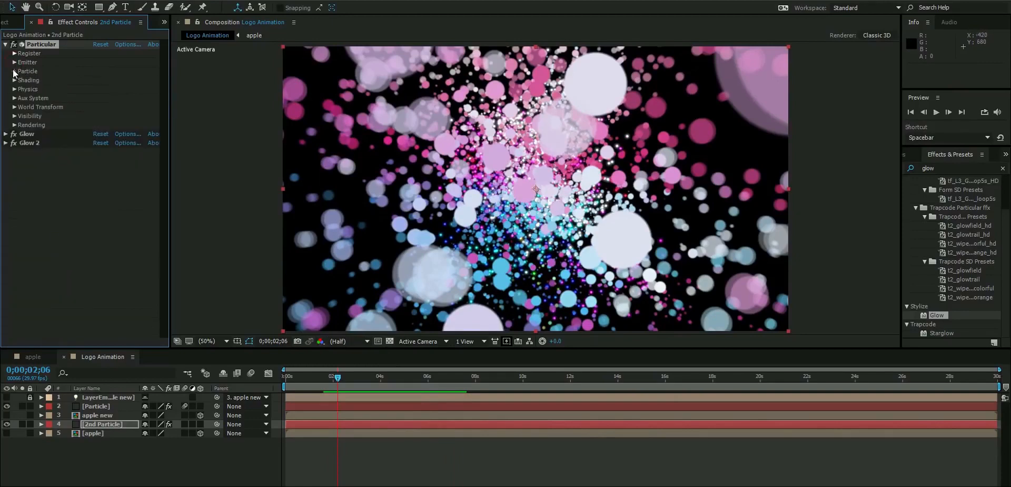
{"action": "left_click", "coordinate": [15, 71]}
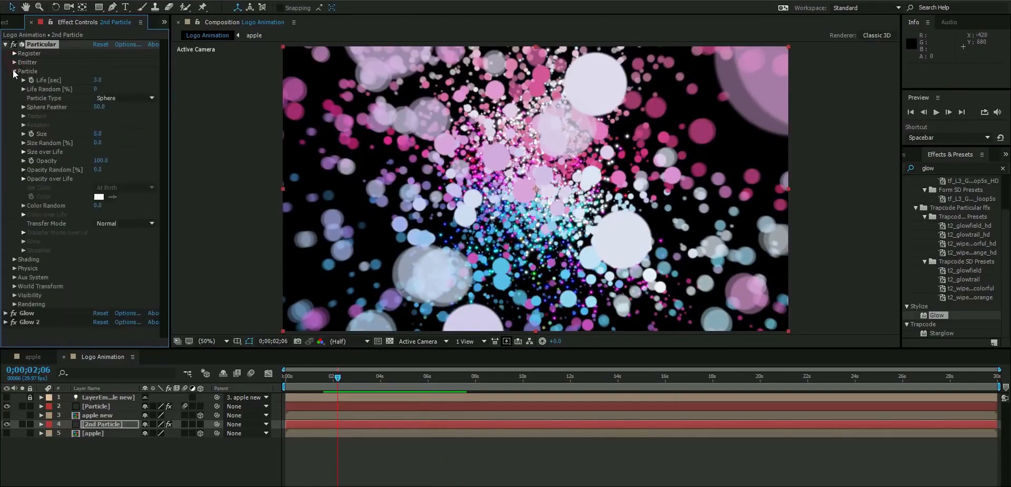
{"action": "left_click", "coordinate": [98, 134]}
{"action": "type", "text": "3"}
{"action": "key", "text": "Return"}
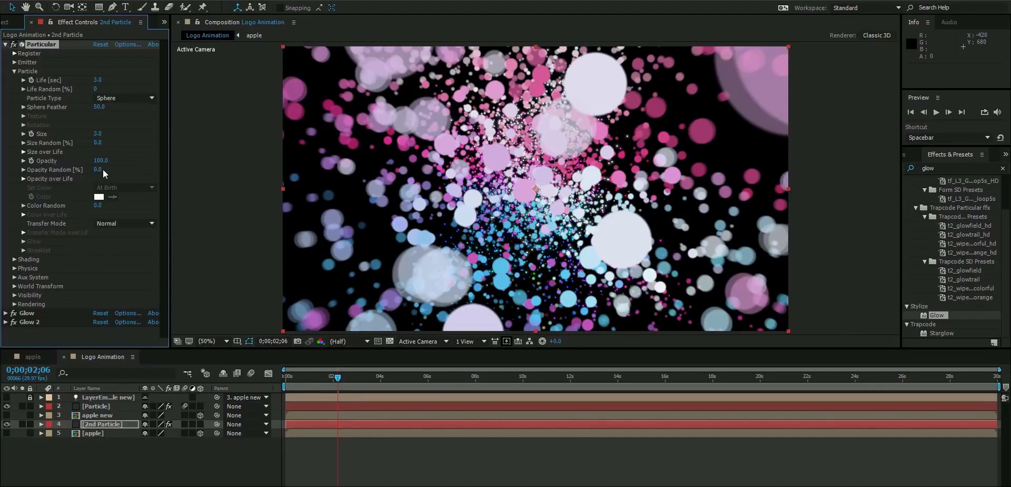
{"action": "left_click_drag", "start_coordinate": [98, 172], "coordinate": [208, 168]}
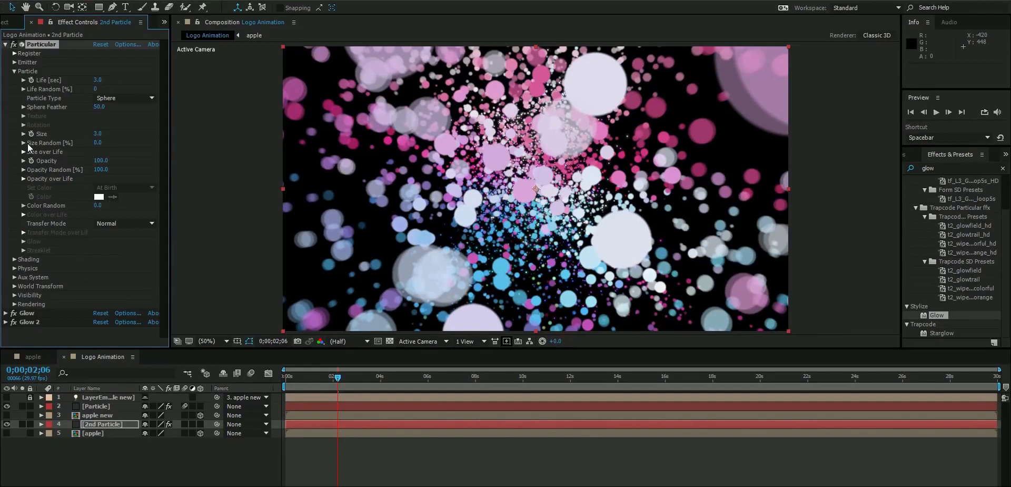
{"action": "left_click_drag", "start_coordinate": [97, 144], "coordinate": [189, 143]}
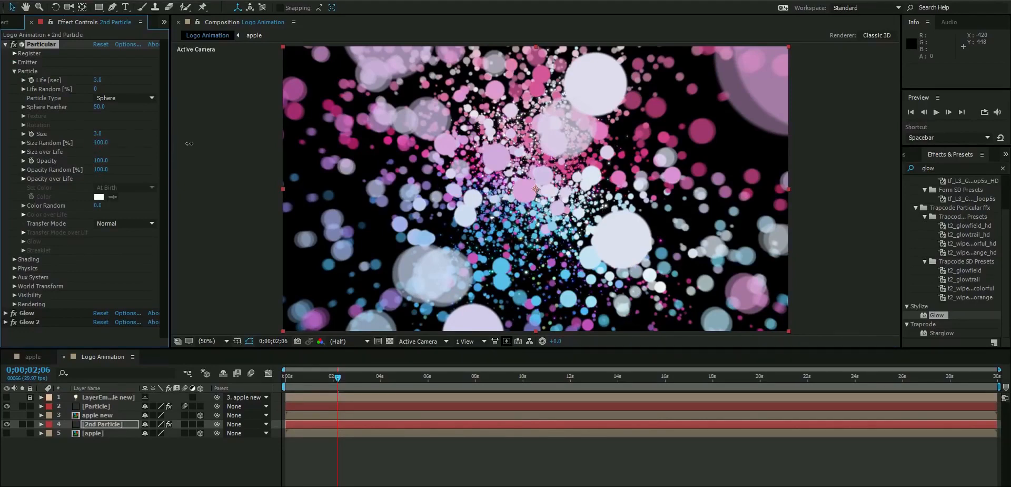
Set the 2nd Particle's Affect Position to 200 in Particular's Air physics Turbulence Field.
{"action": "left_click", "coordinate": [13, 72]}
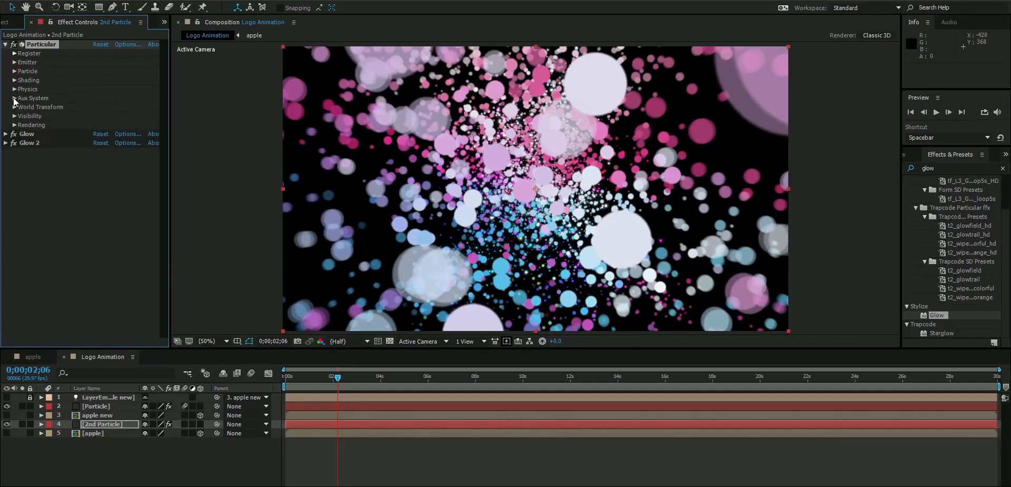
{"action": "left_click", "coordinate": [14, 89]}
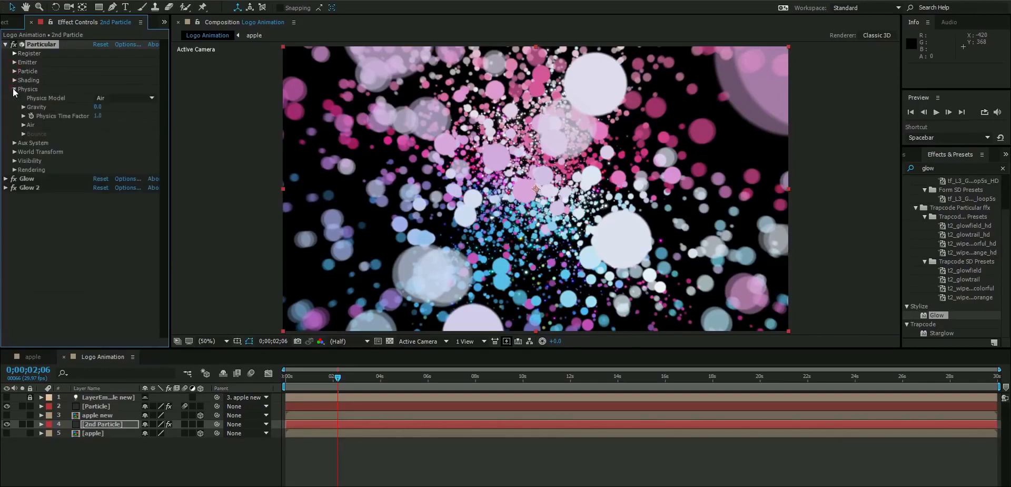
{"action": "left_click", "coordinate": [24, 125]}
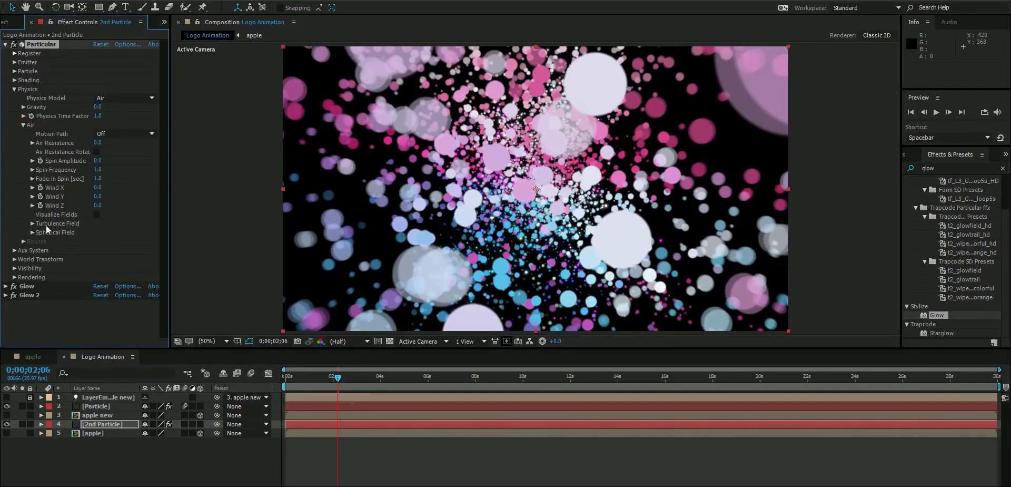
{"action": "left_click", "coordinate": [32, 223]}
{"action": "scroll", "coordinate": [28, 223], "scroll_direction": "down", "scroll_amount": 3}
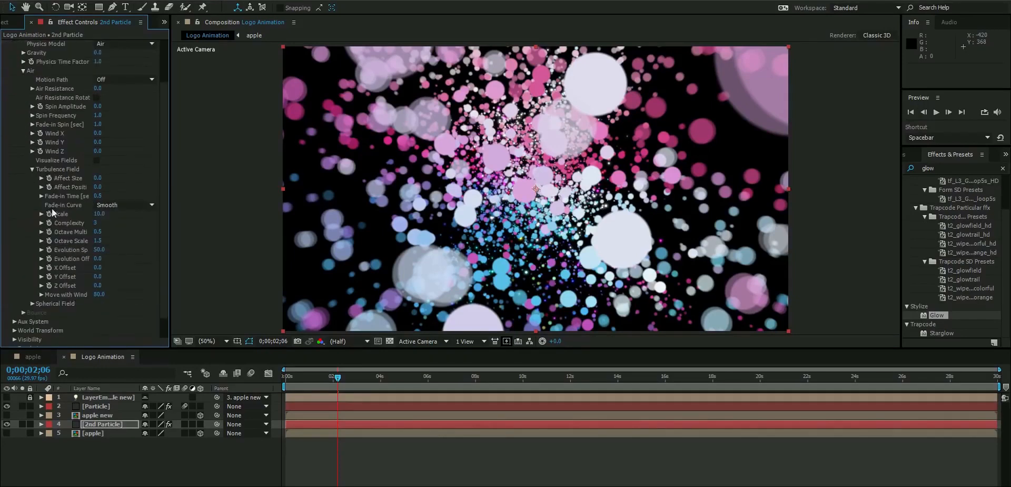
{"action": "left_click", "coordinate": [99, 187]}
{"action": "type", "text": "200"}
{"action": "key", "text": "Return"}
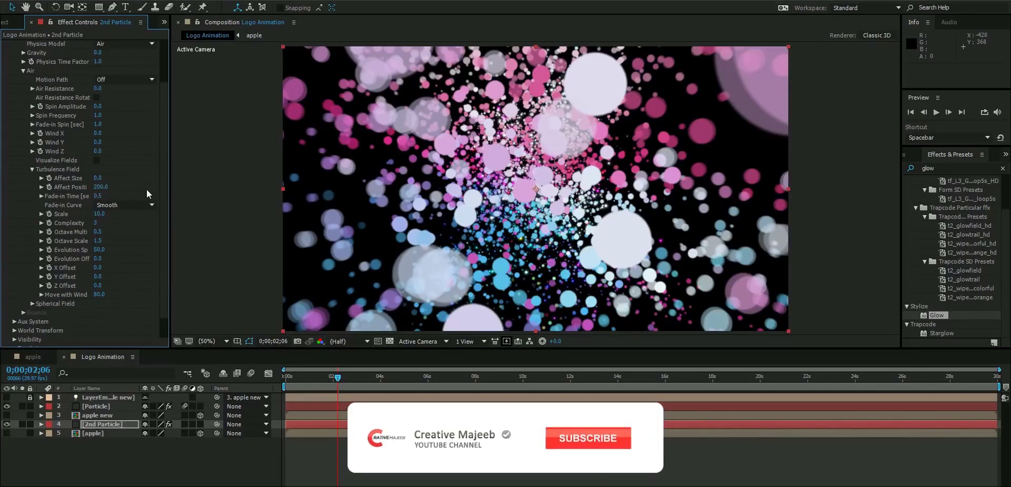
Set the 2nd Particle's Turbulence Field Scale to 7 and preview the animation.
{"action": "left_click", "coordinate": [100, 214]}
{"action": "type", "text": "7"}
{"action": "key", "text": "Return"}
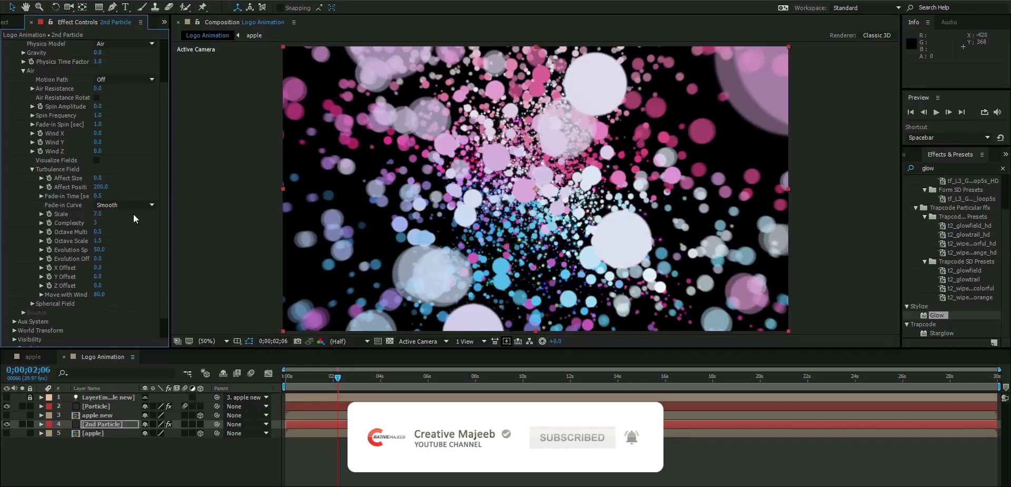
{"action": "key", "text": "space"}
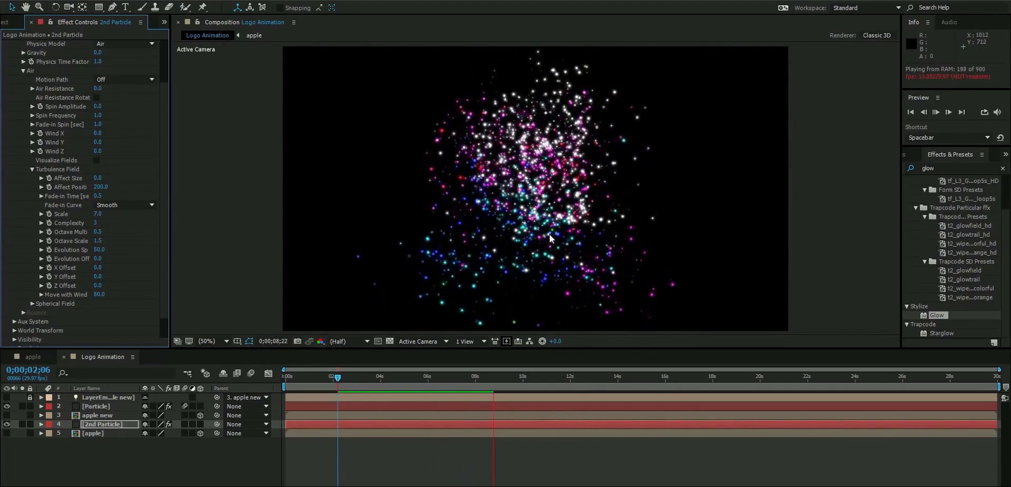
{"action": "key", "text": "space"}
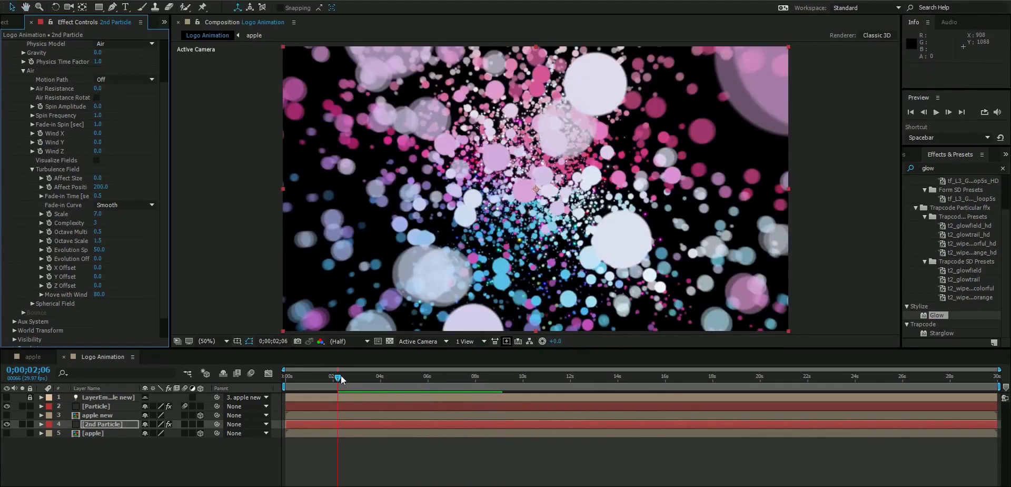
Keyframe the 2nd Particle layer's Opacity from 100% at 0;00;05;00 to 0% at 0;00;08;00.
{"action": "left_click_drag", "start_coordinate": [341, 377], "coordinate": [406, 388]}
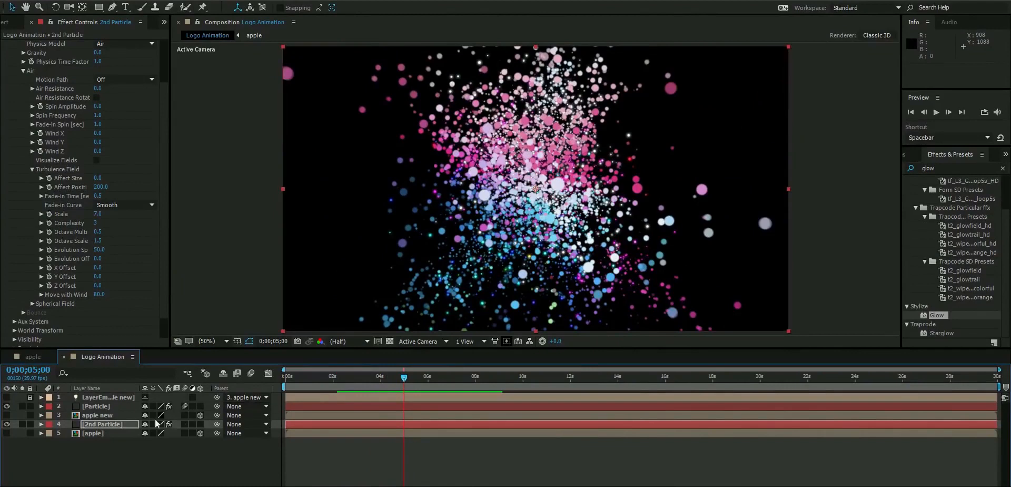
{"action": "left_click", "coordinate": [103, 425]}
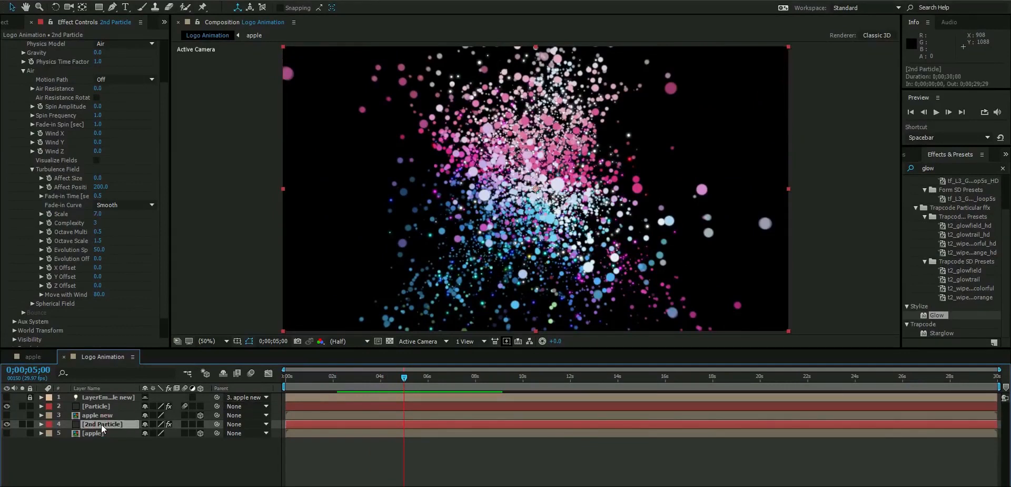
{"action": "key", "text": "t"}
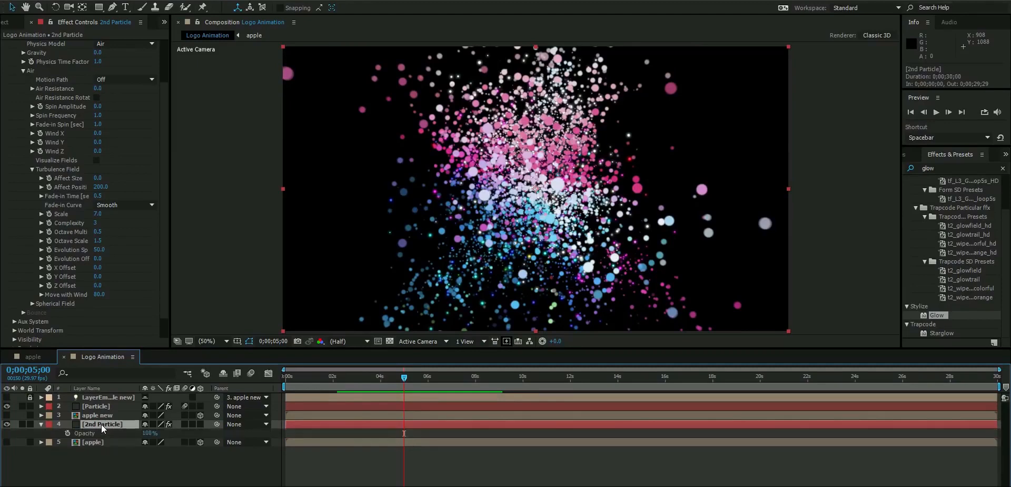
{"action": "left_click", "coordinate": [67, 433]}
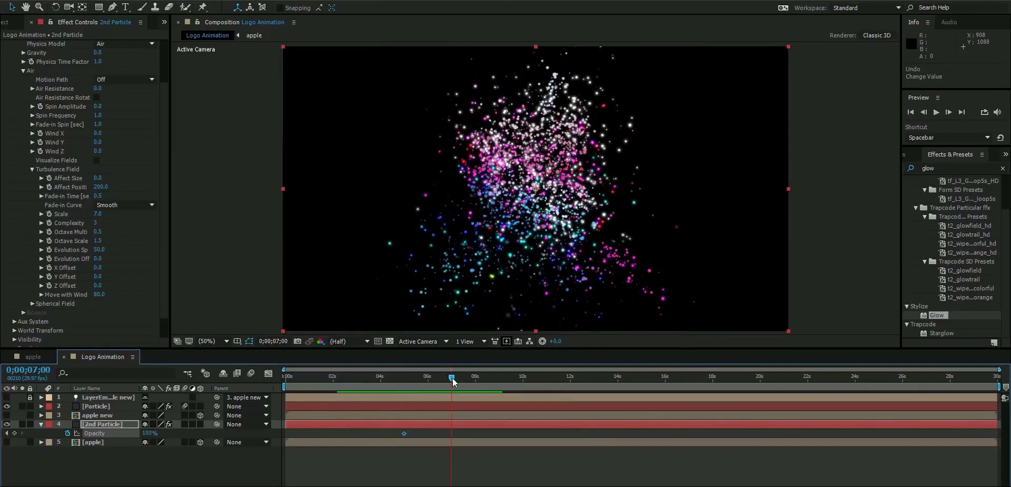
{"action": "left_click_drag", "start_coordinate": [453, 377], "coordinate": [477, 380]}
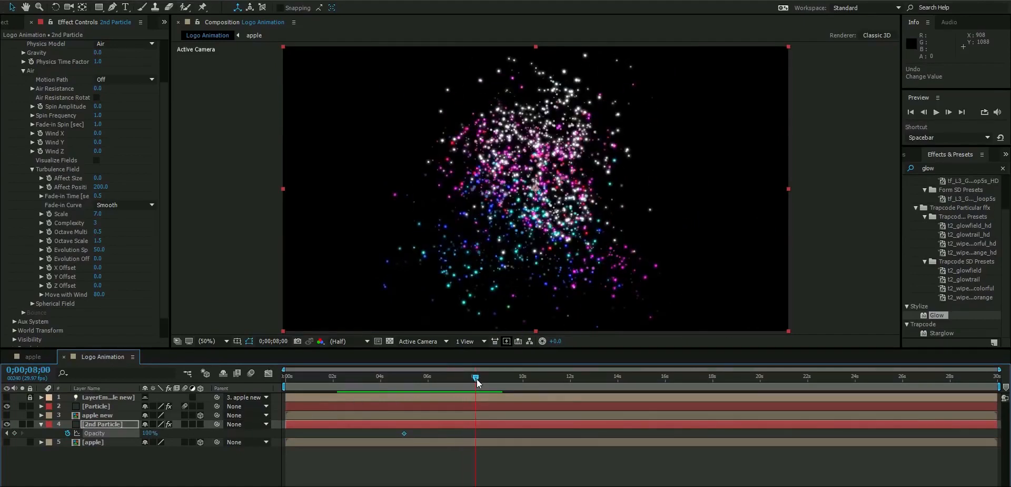
{"action": "left_click", "coordinate": [150, 433]}
{"action": "type", "text": "0"}
{"action": "key", "text": "Return"}
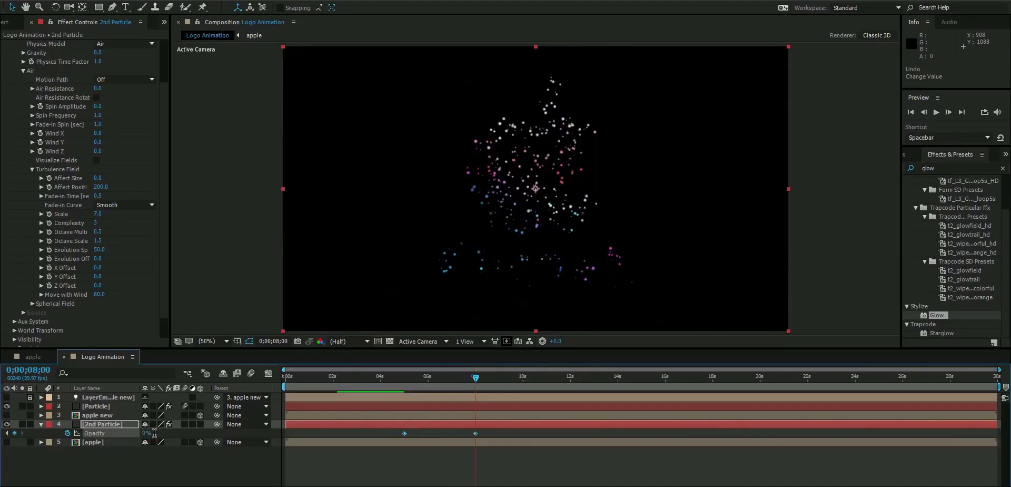
Create a solid named BG and place it directly beneath the 2nd Particle layer, with that layer's properties collapsed.
{"action": "right_click", "coordinate": [135, 466]}
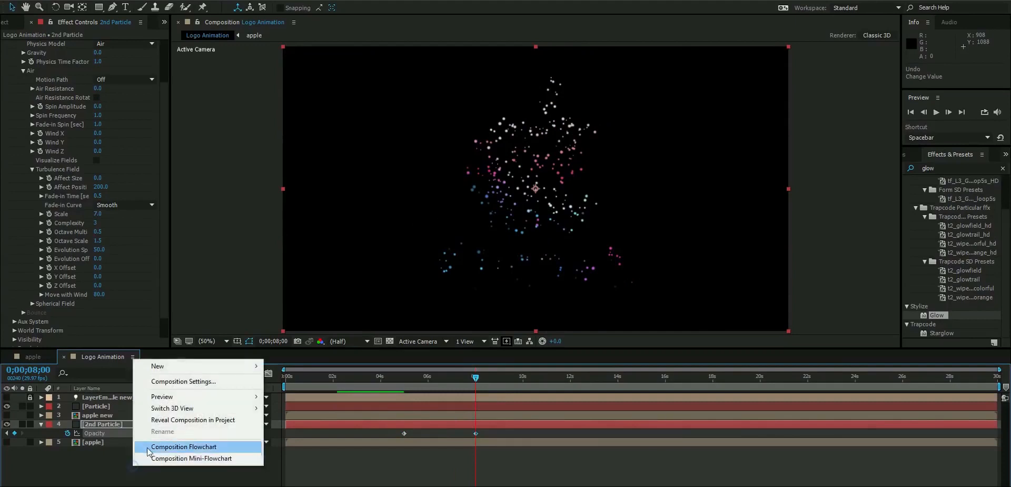
{"action": "mouse_move", "coordinate": [236, 368]}
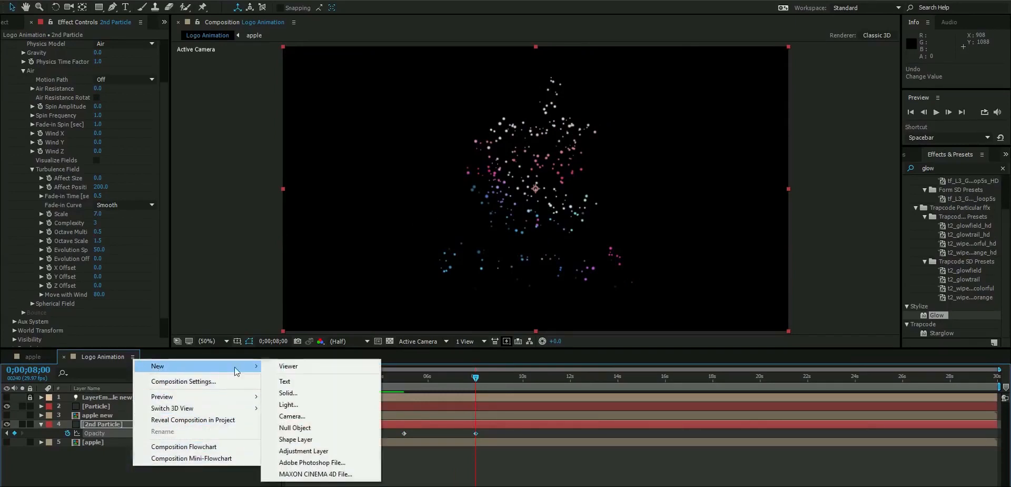
{"action": "left_click", "coordinate": [288, 394]}
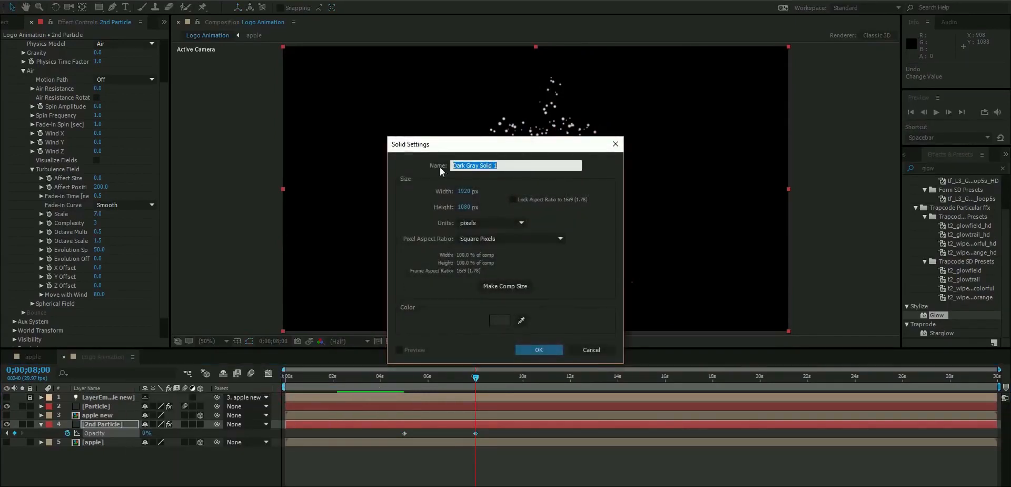
{"action": "type", "text": "BG"}
{"action": "left_click", "coordinate": [538, 350]}
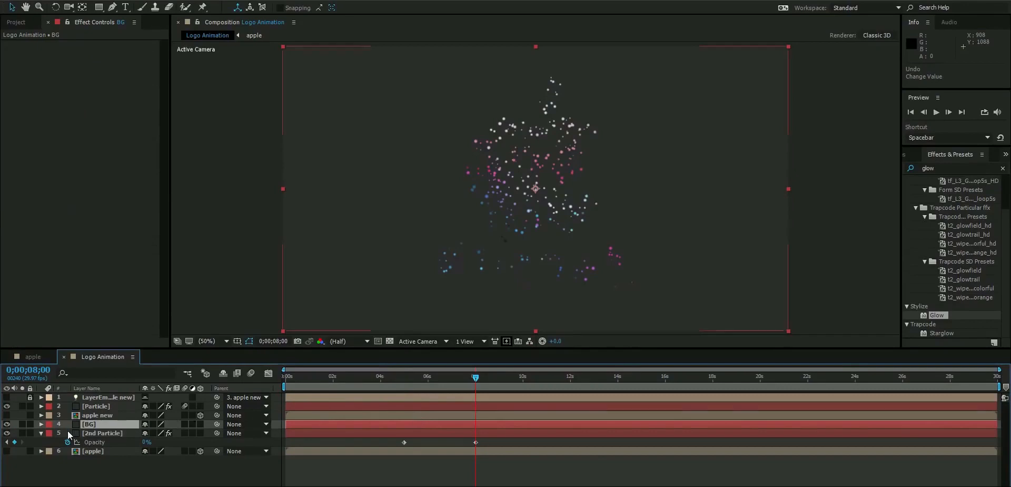
{"action": "left_click", "coordinate": [42, 433]}
{"action": "left_click_drag", "start_coordinate": [97, 424], "coordinate": [103, 441]}
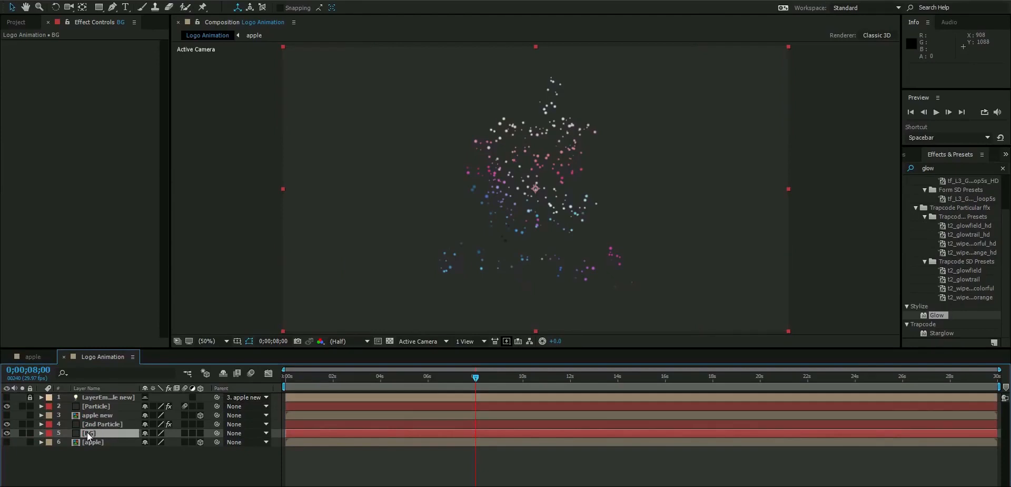
Find the Fractal Noise effect and apply it to the BG layer.
{"action": "left_click", "coordinate": [948, 168]}
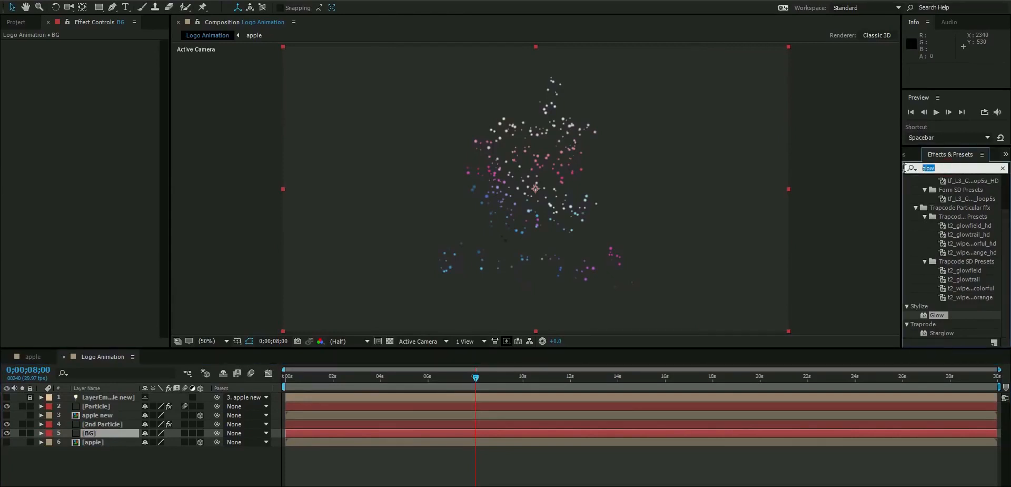
{"action": "type", "text": "Frac"}
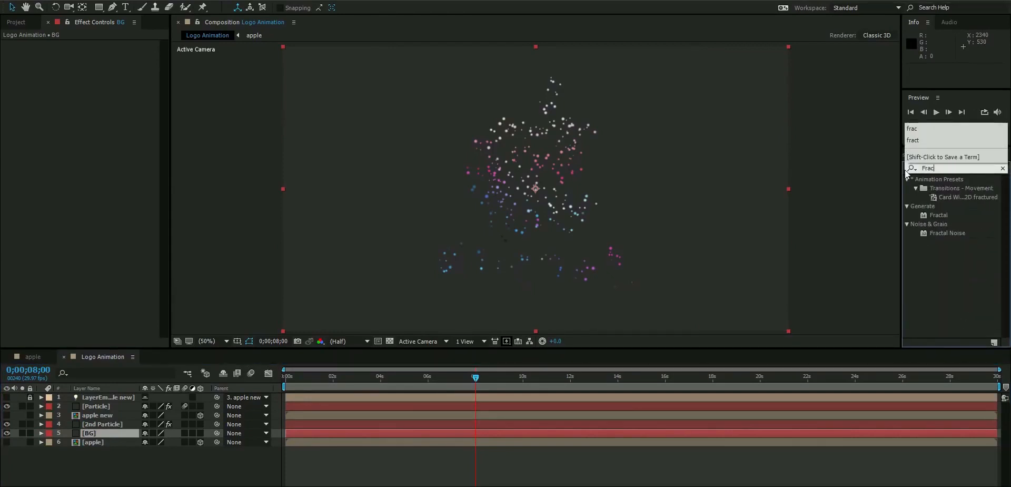
{"action": "left_click", "coordinate": [948, 233]}
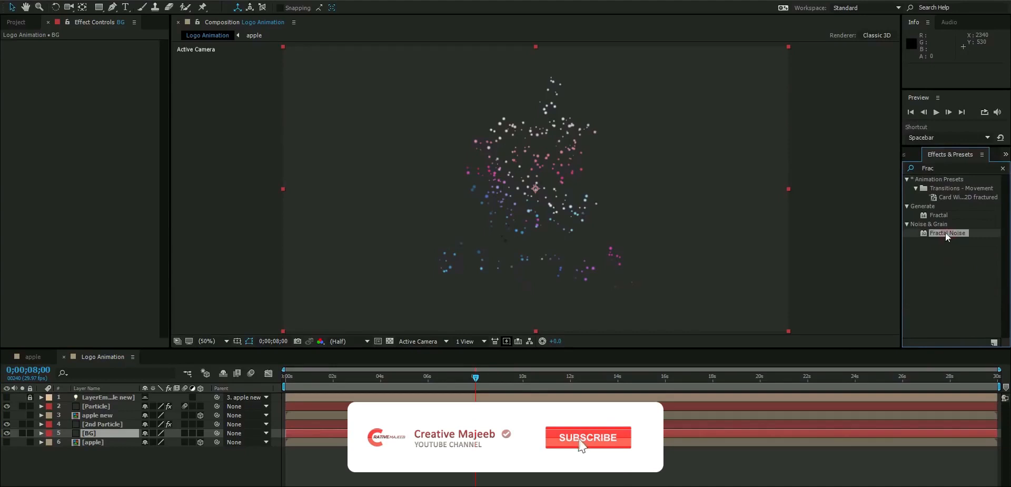
{"action": "left_click_drag", "start_coordinate": [956, 232], "coordinate": [117, 431]}
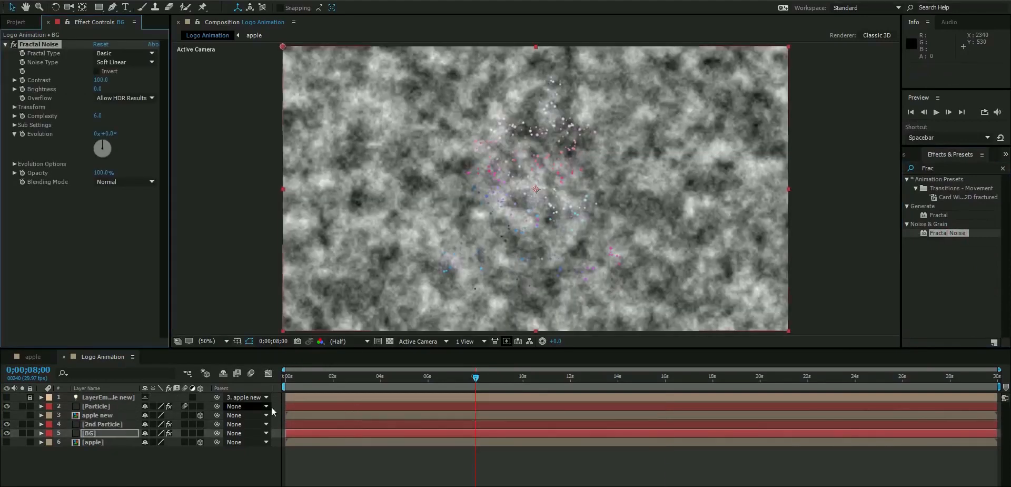
Keyframe the BG layer's Fractal Noise Brightness from -100 at 0;00;06;00 to 100 at 0;00;08;01.
{"action": "left_click_drag", "start_coordinate": [479, 380], "coordinate": [430, 383]}
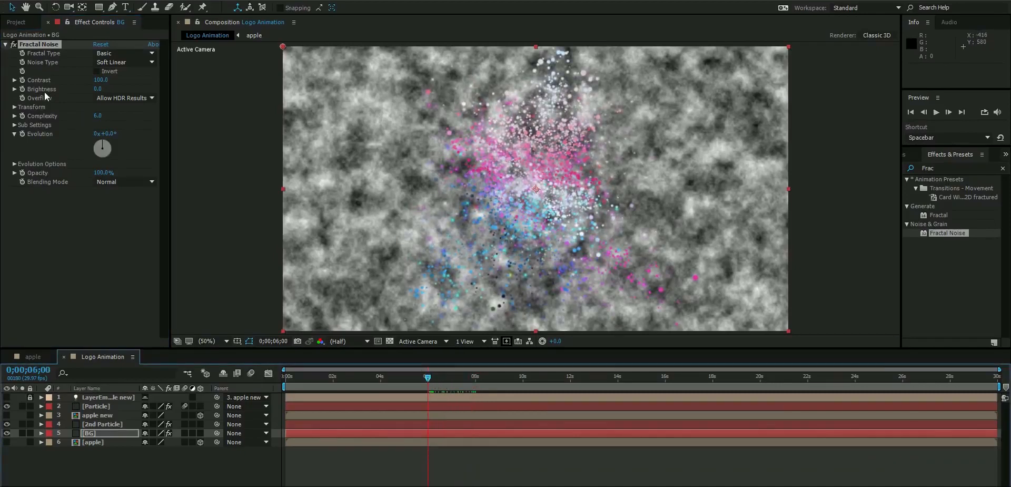
{"action": "left_click", "coordinate": [24, 89]}
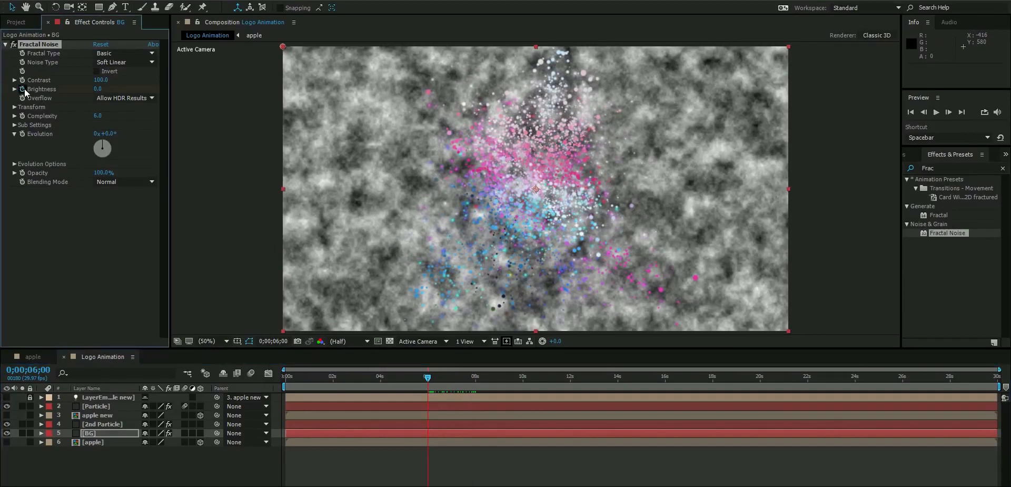
{"action": "left_click", "coordinate": [97, 89]}
{"action": "type", "text": "-1"}
{"action": "key", "text": "Return"}
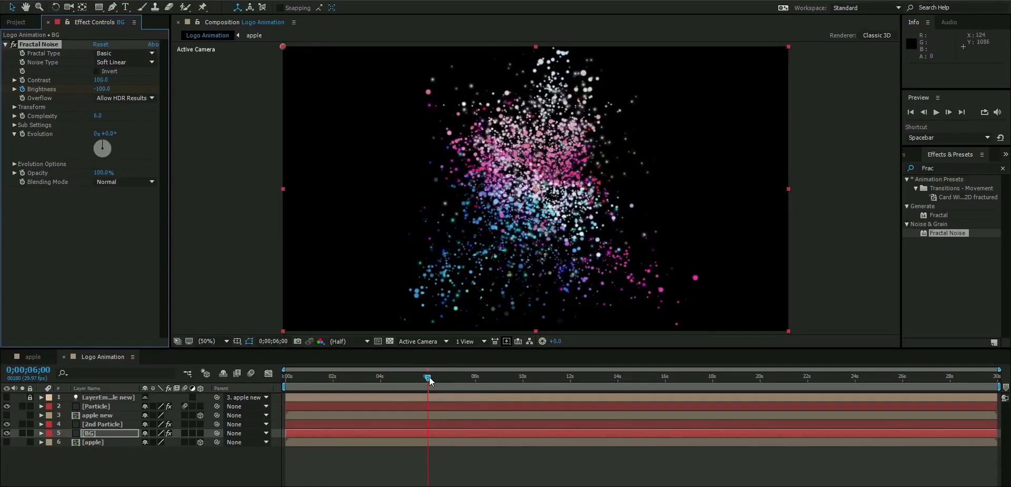
{"action": "left_click_drag", "start_coordinate": [429, 378], "coordinate": [479, 388]}
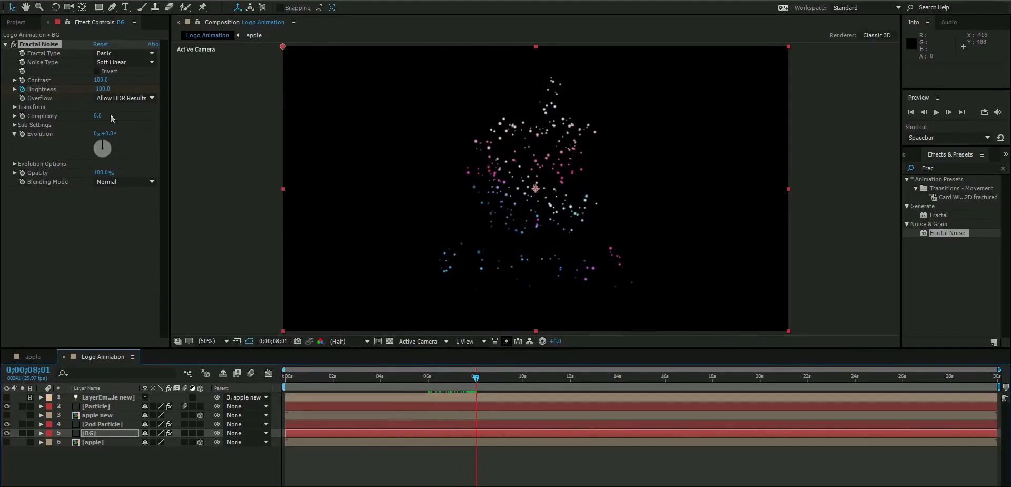
{"action": "left_click", "coordinate": [103, 89]}
{"action": "type", "text": "100"}
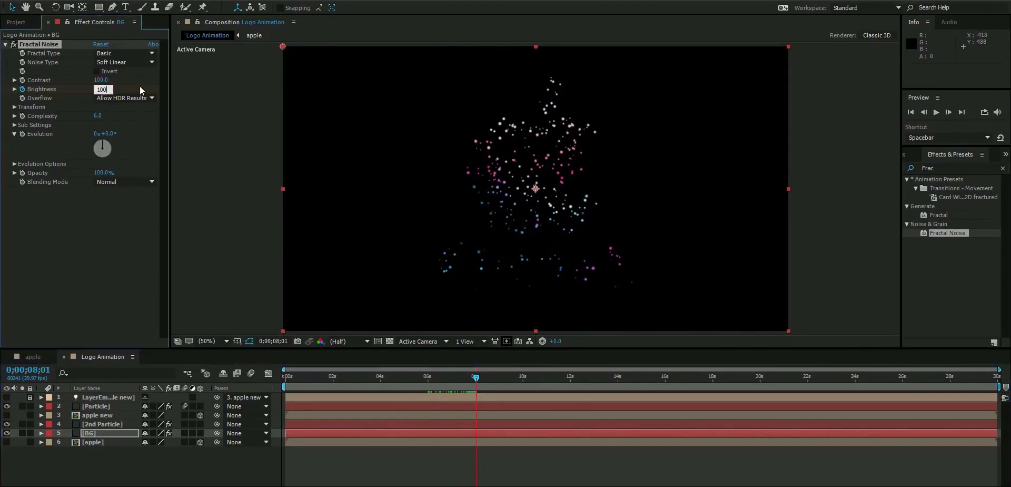
{"action": "key", "text": "Return"}
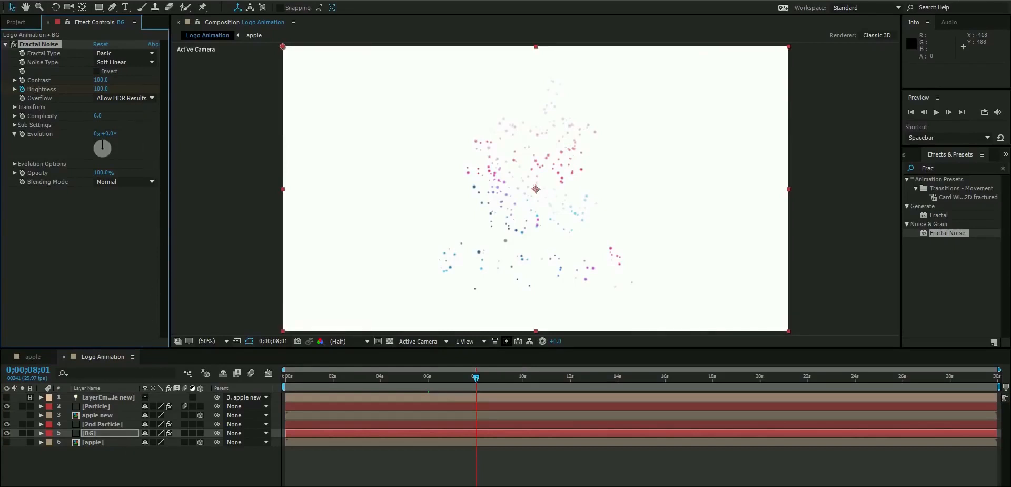
Set the apple layer's track matte to Luma Matte using BG, make the apple layer visible, and return to the start of the timeline.
{"action": "key", "text": "F4"}
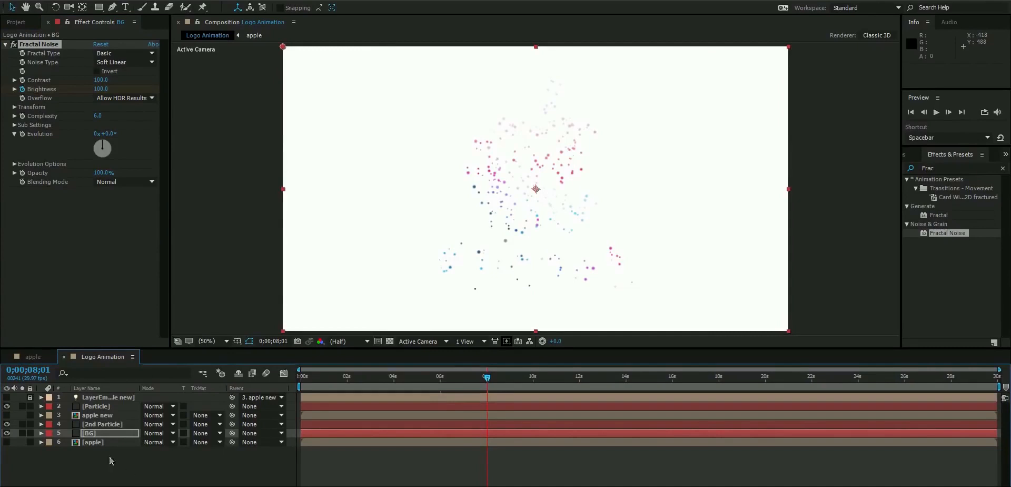
{"action": "left_click", "coordinate": [93, 442]}
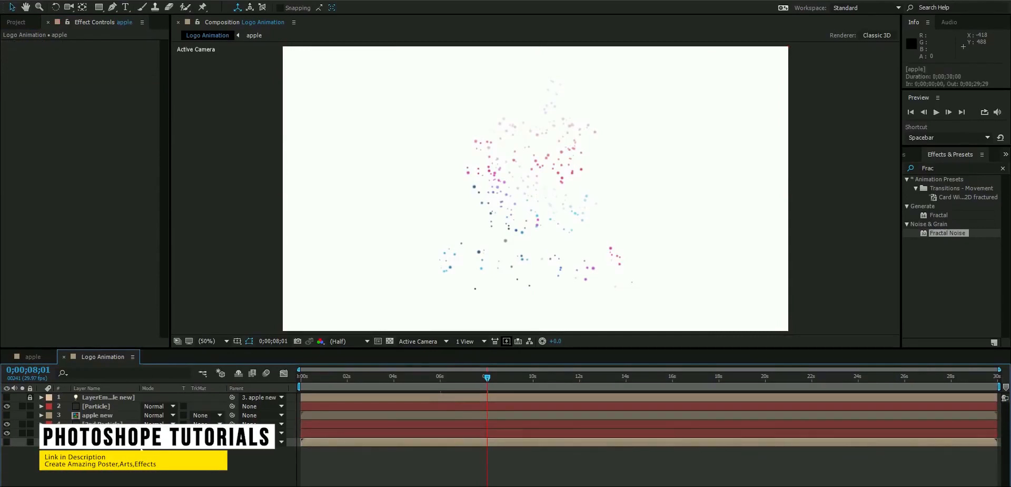
{"action": "left_click", "coordinate": [206, 442]}
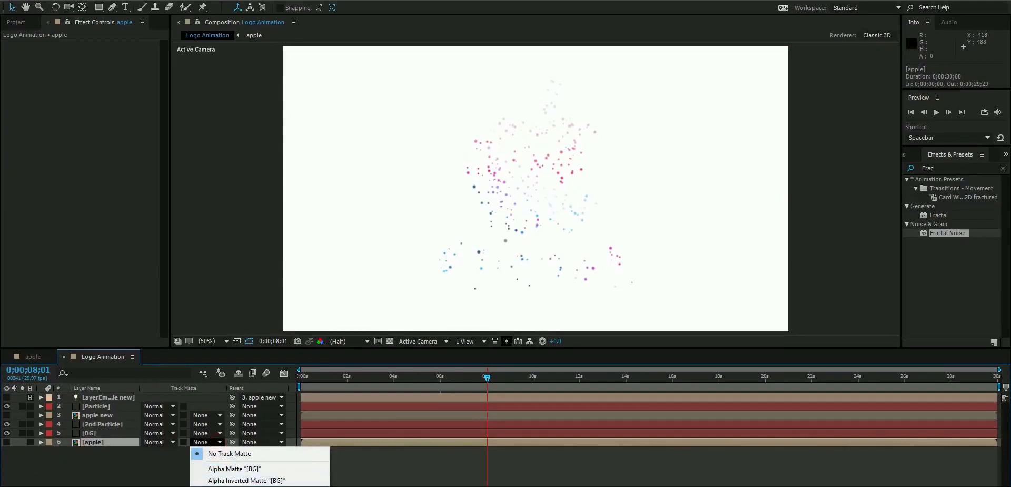
{"action": "left_click", "coordinate": [245, 486]}
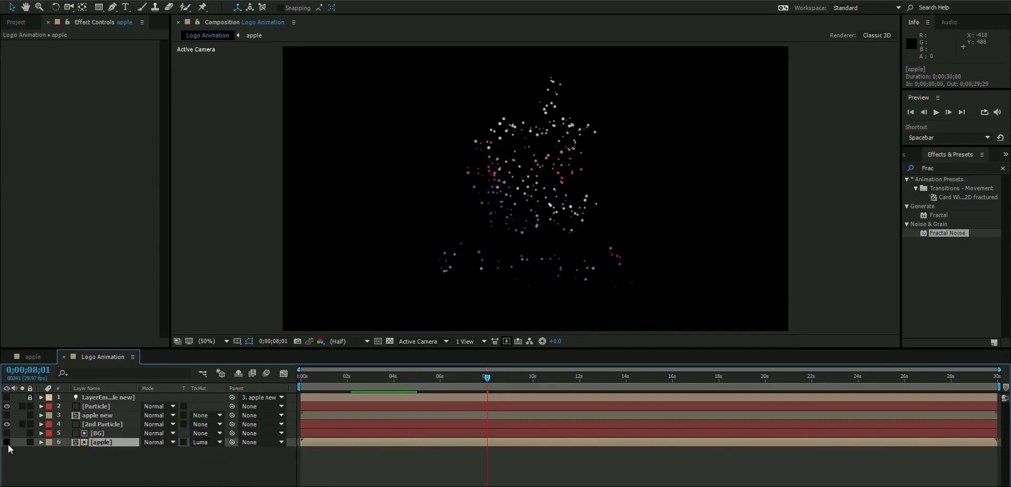
{"action": "left_click", "coordinate": [7, 442]}
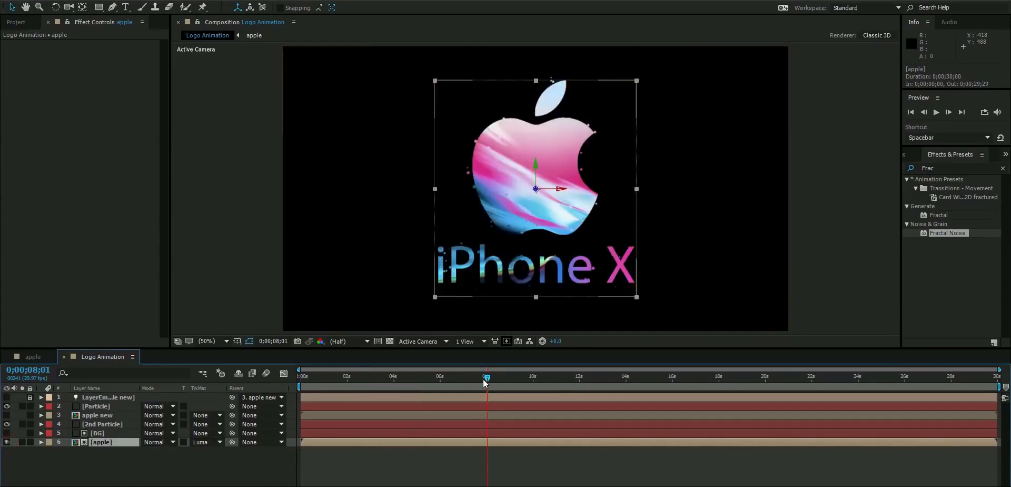
{"action": "left_click_drag", "start_coordinate": [486, 383], "coordinate": [301, 379]}
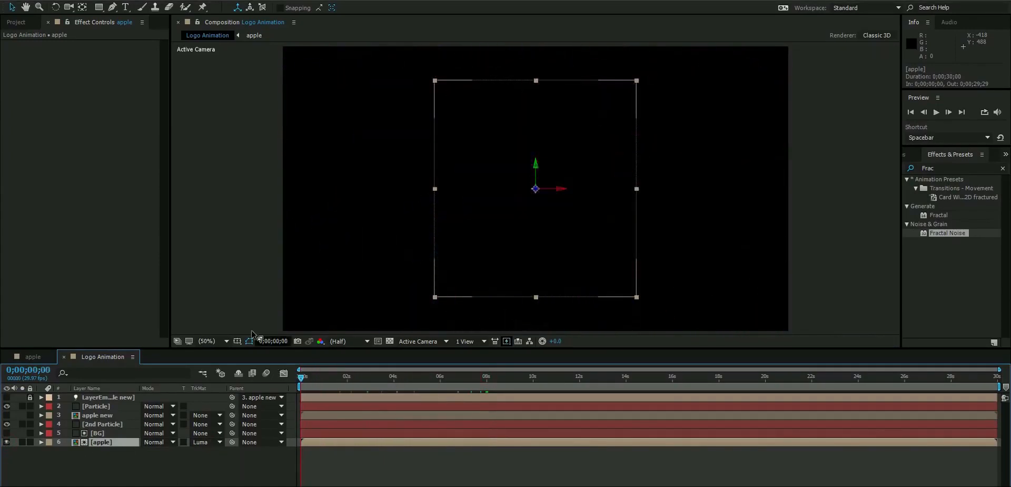
Preview the logo animation and set the work area to end at 0;00;10;01.
{"action": "key", "text": "space"}
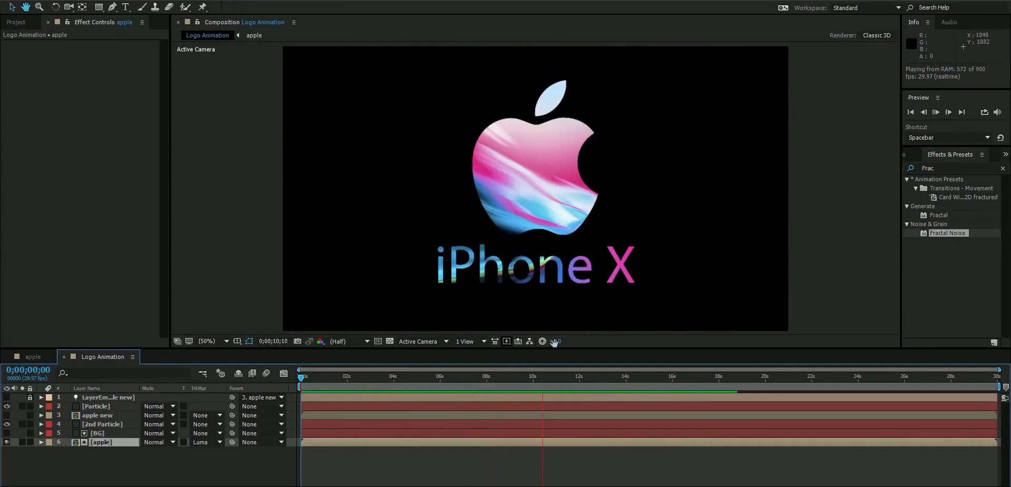
{"action": "left_click", "coordinate": [533, 383]}
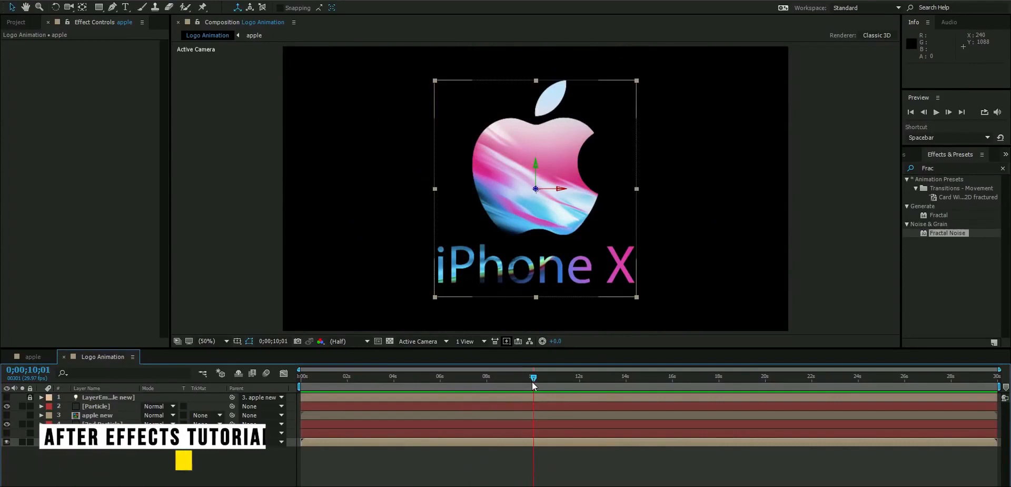
{"action": "key", "text": "n"}
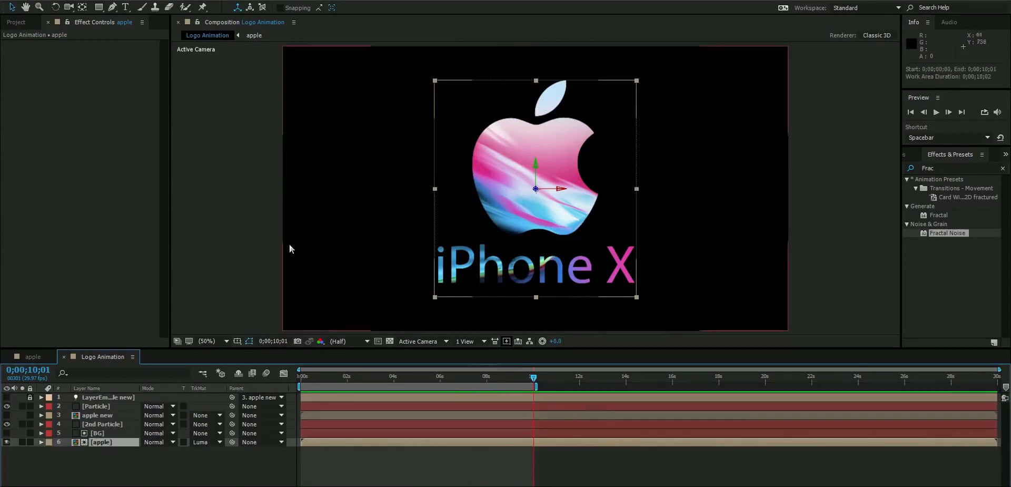
Add the Logo Animation composition to the render queue and accept render settings of Best quality, Full resolution and Work Area Only.
{"action": "left_click", "coordinate": [65, 2]}
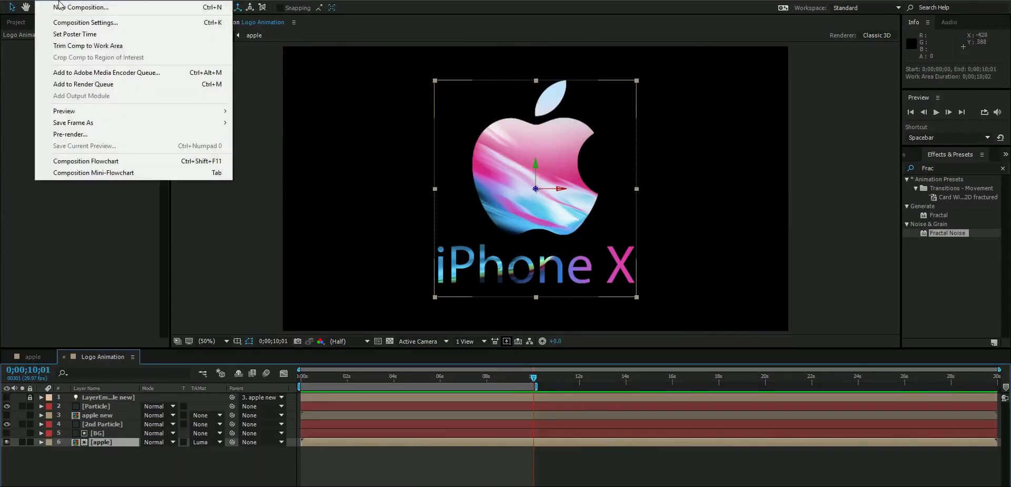
{"action": "left_click", "coordinate": [103, 87]}
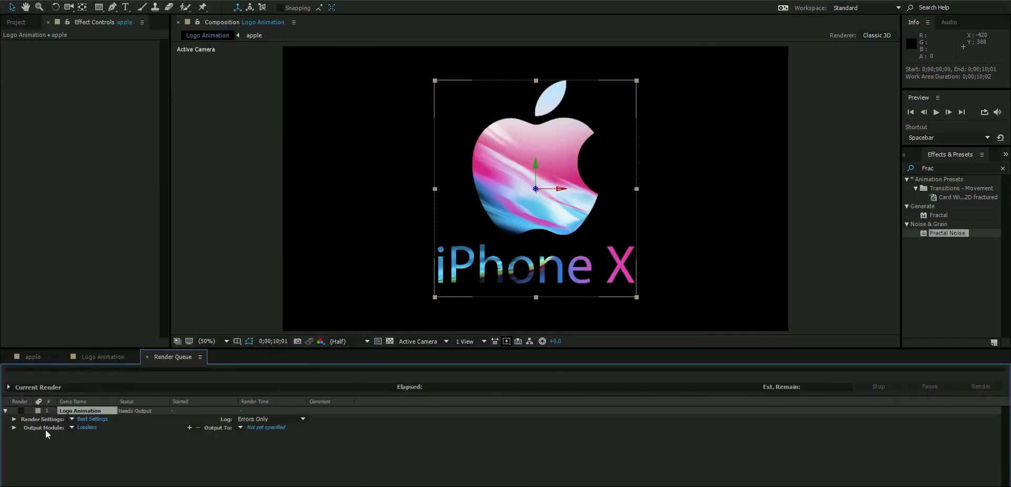
{"action": "left_click", "coordinate": [85, 420]}
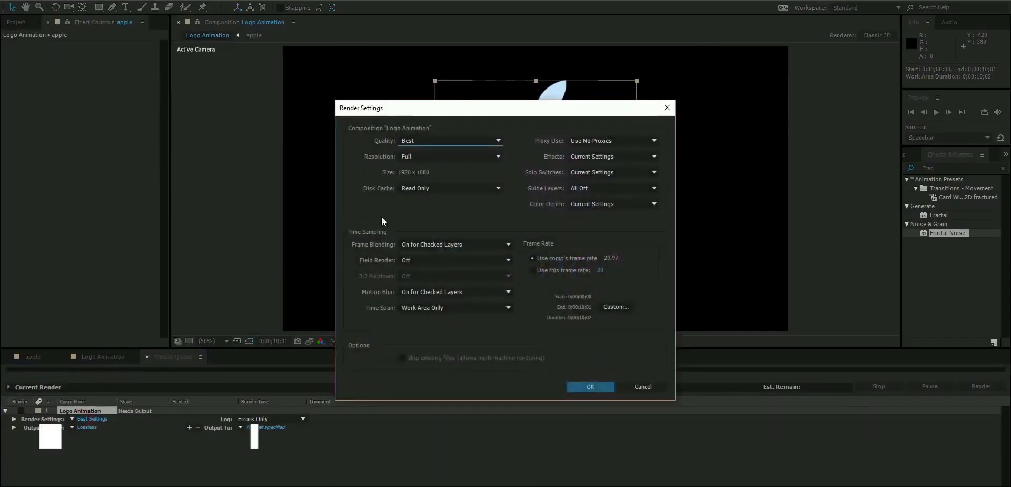
{"action": "left_click", "coordinate": [568, 386]}
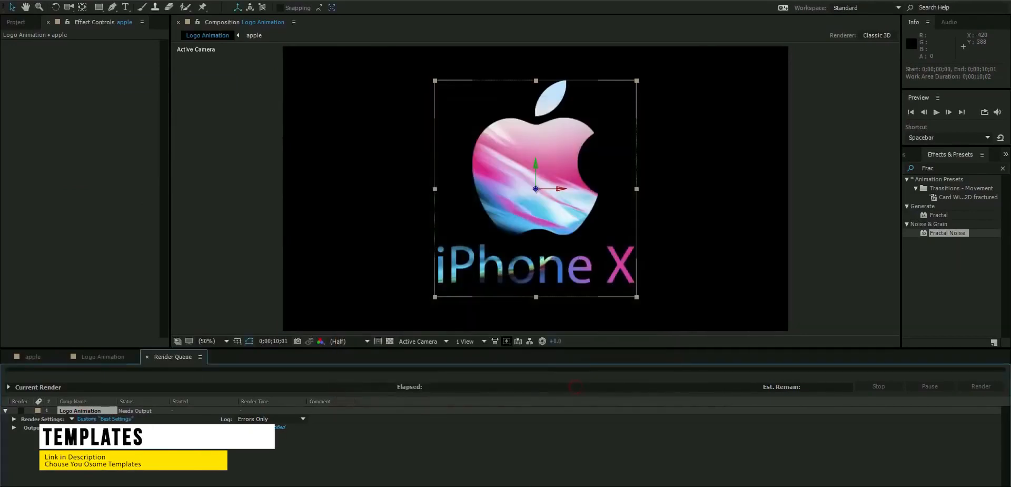
Review the output module's format choices, keep AVI and accept the module settings.
{"action": "left_click", "coordinate": [87, 427]}
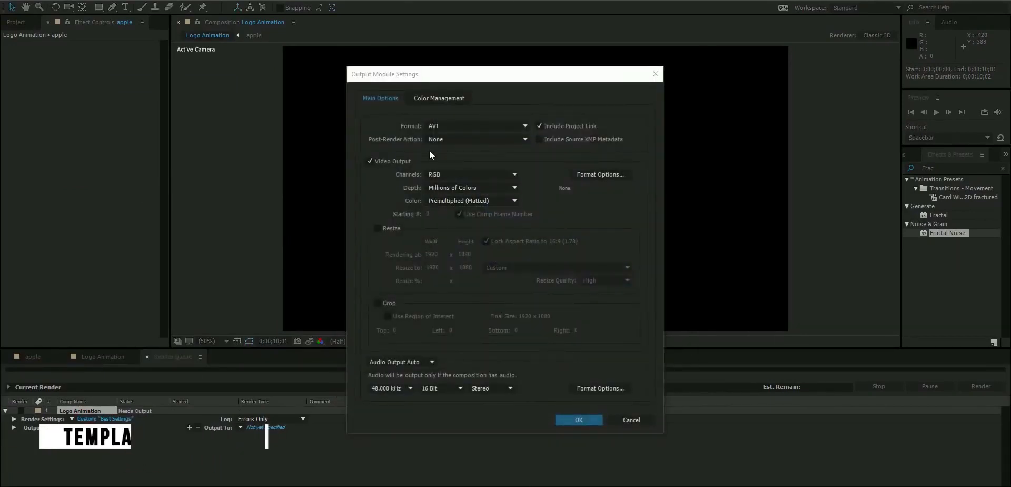
{"action": "left_click", "coordinate": [462, 127]}
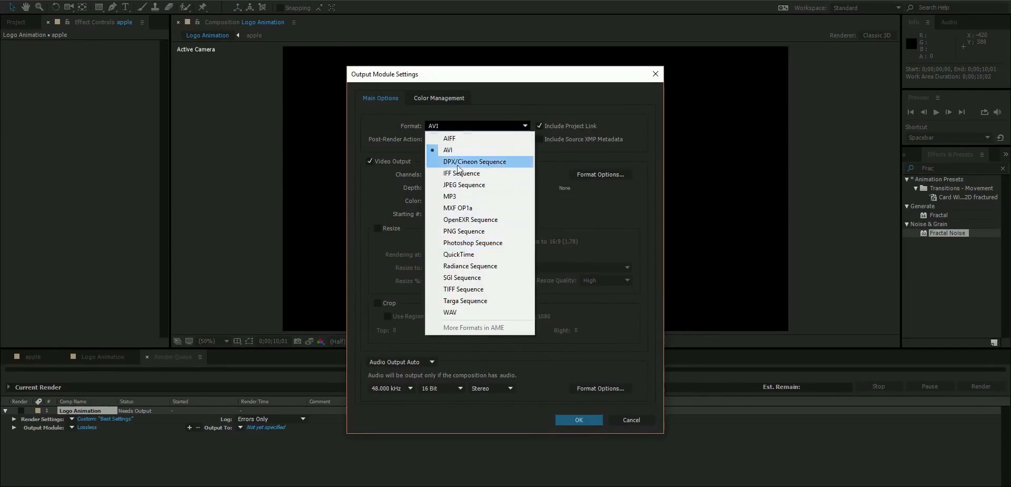
{"action": "left_click", "coordinate": [574, 420]}
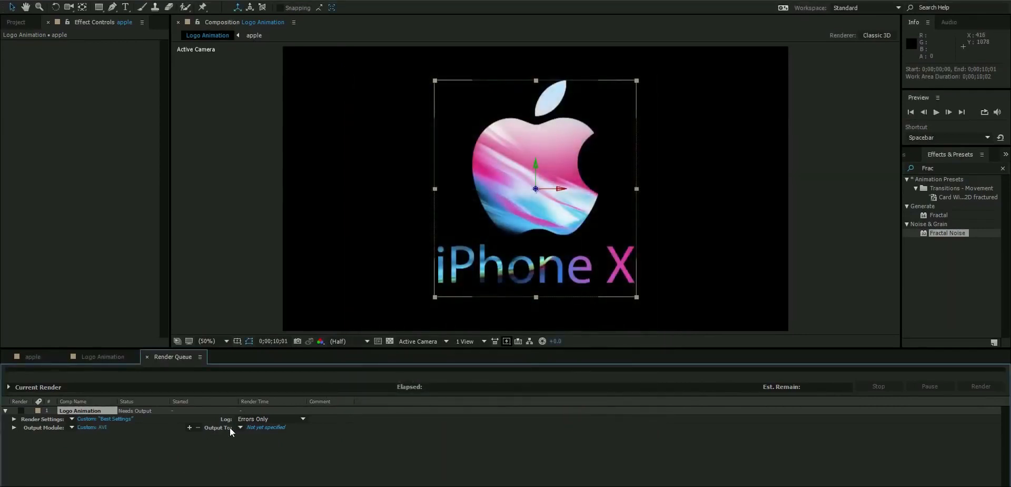
Open the render's output destination and create a folder named logo animation on the Desktop.
{"action": "left_click", "coordinate": [266, 427]}
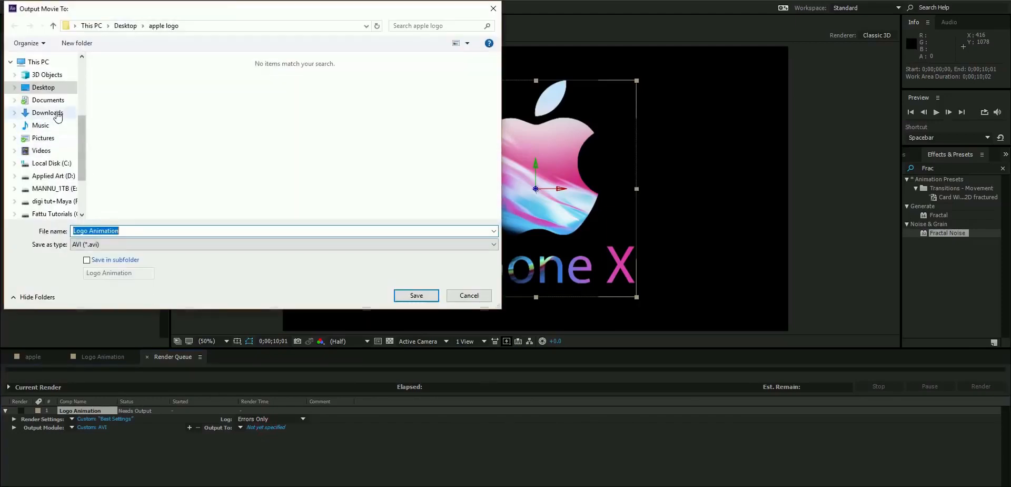
{"action": "left_click", "coordinate": [47, 90]}
{"action": "right_click", "coordinate": [123, 133]}
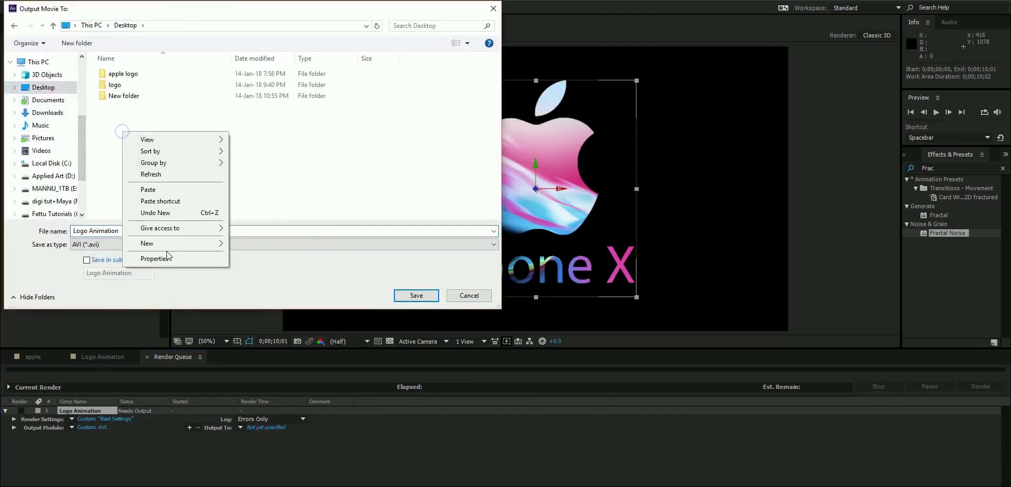
{"action": "mouse_move", "coordinate": [165, 248]}
{"action": "left_click", "coordinate": [273, 242]}
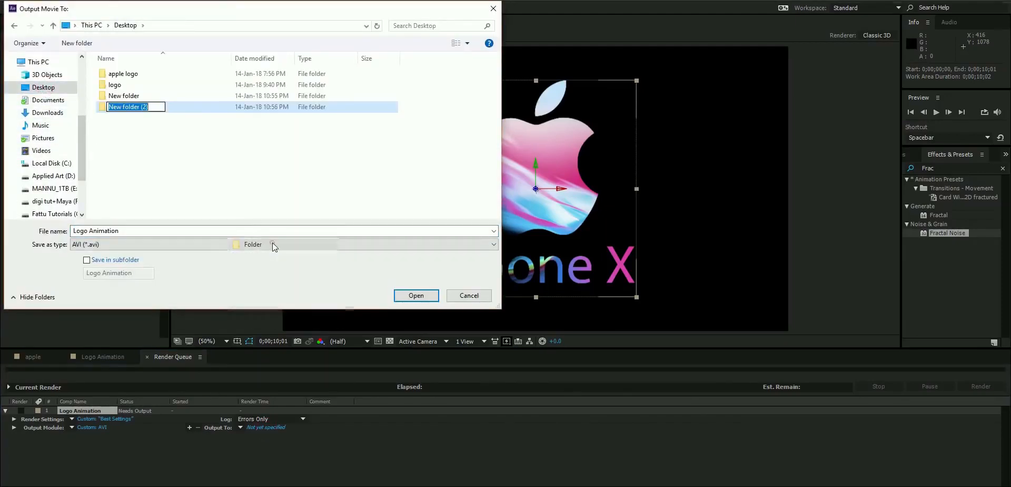
{"action": "type", "text": "logo "}
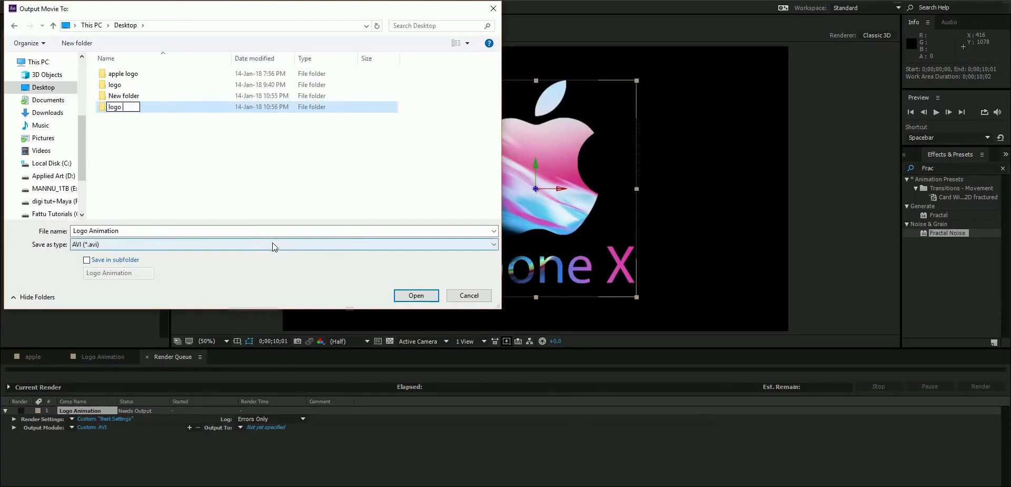
{"action": "type", "text": "animation"}
{"action": "key", "text": "Return"}
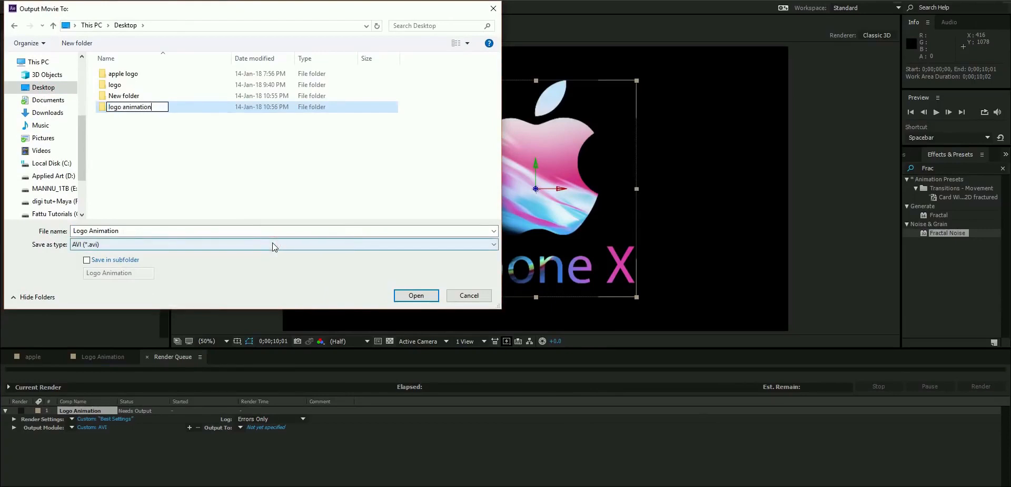
Save the output as Logo Animation.avi inside the logo animation folder and start the render.
{"action": "key", "text": "Return"}
{"action": "left_click", "coordinate": [417, 295]}
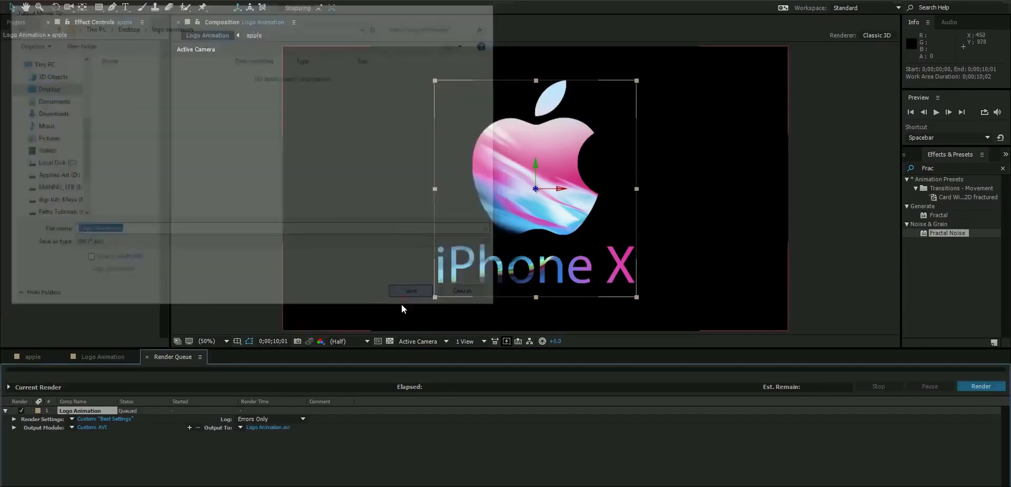
{"action": "left_click", "coordinate": [981, 387]}
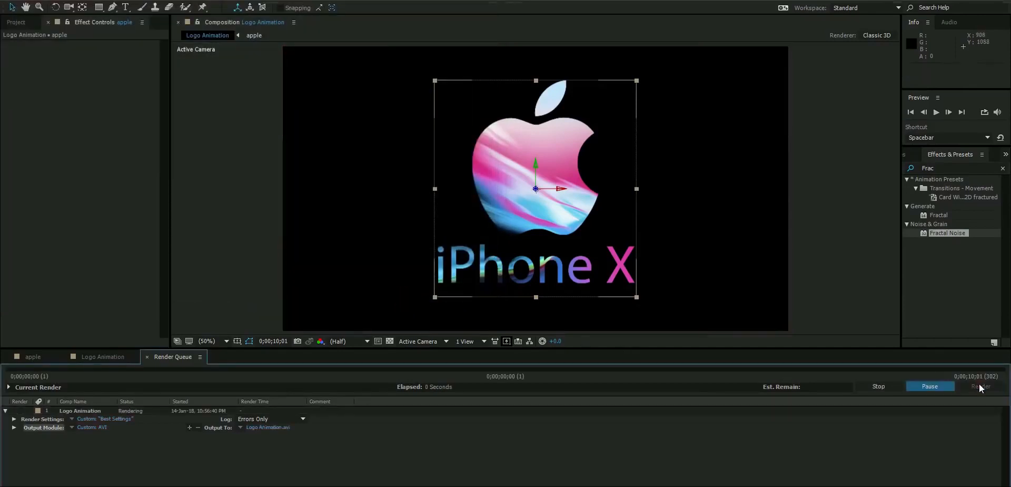